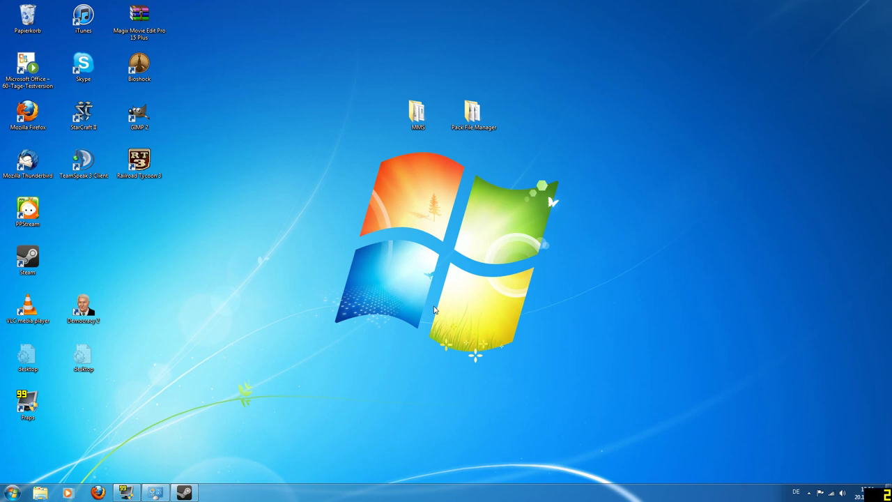
- Switch to Steam, list the library's tools and launch Total War: Shogun 2 - Assembly Kit
key(F9)
mouse_move(180, 496)
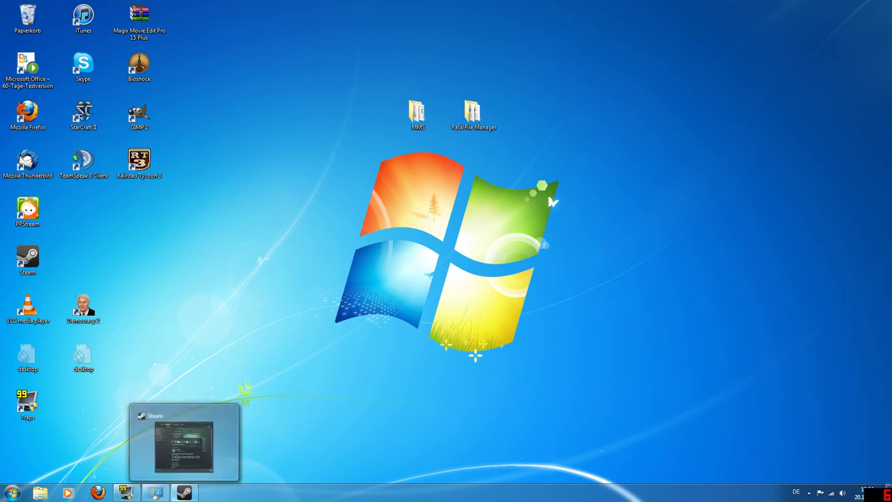
click(181, 495)
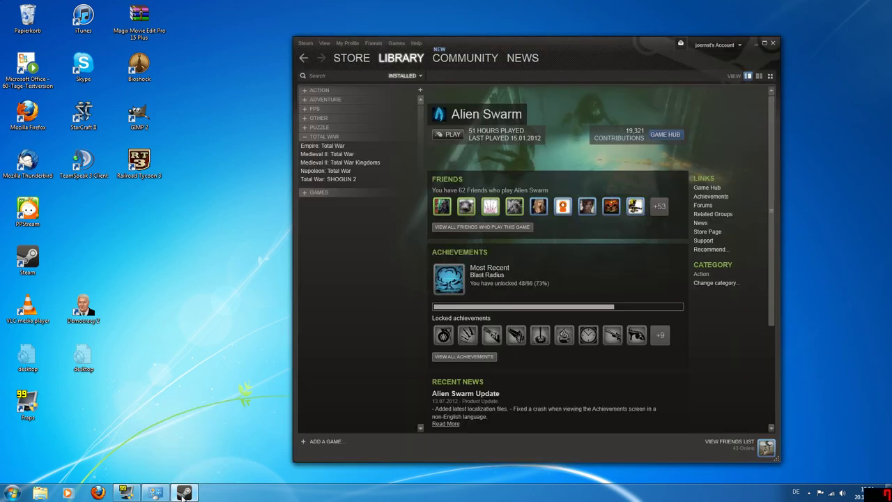
click(344, 180)
click(410, 74)
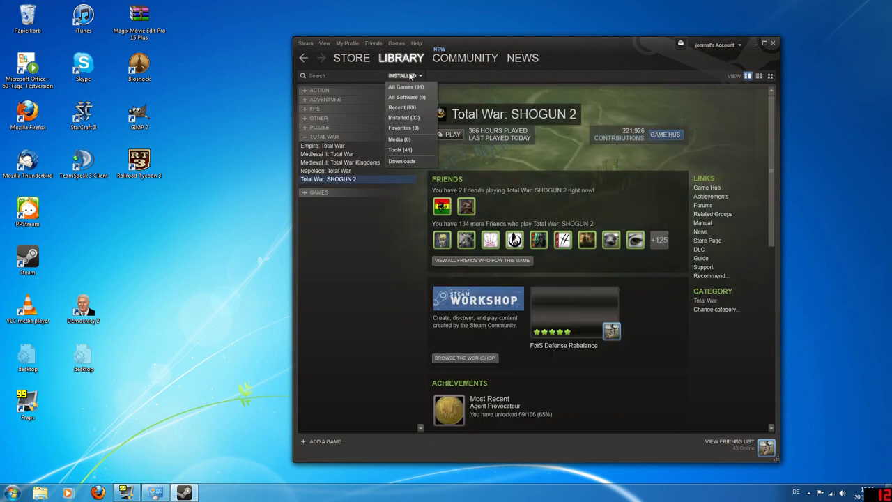
click(401, 149)
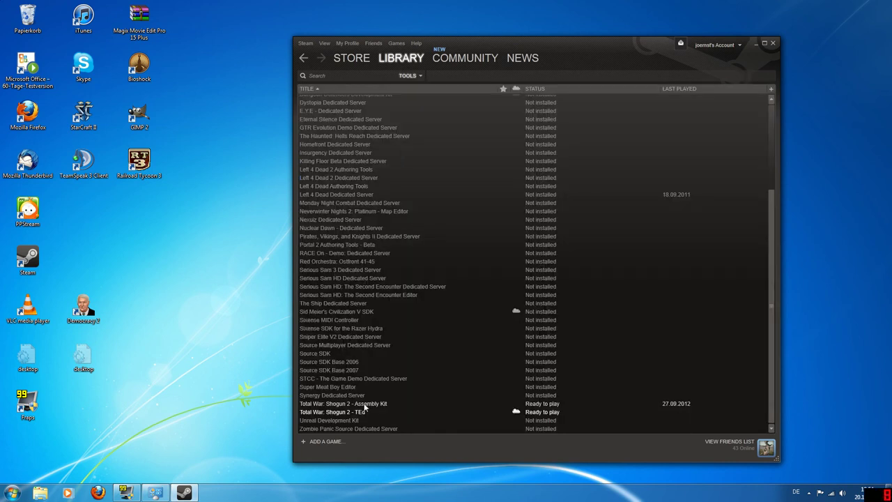
right_click(363, 406)
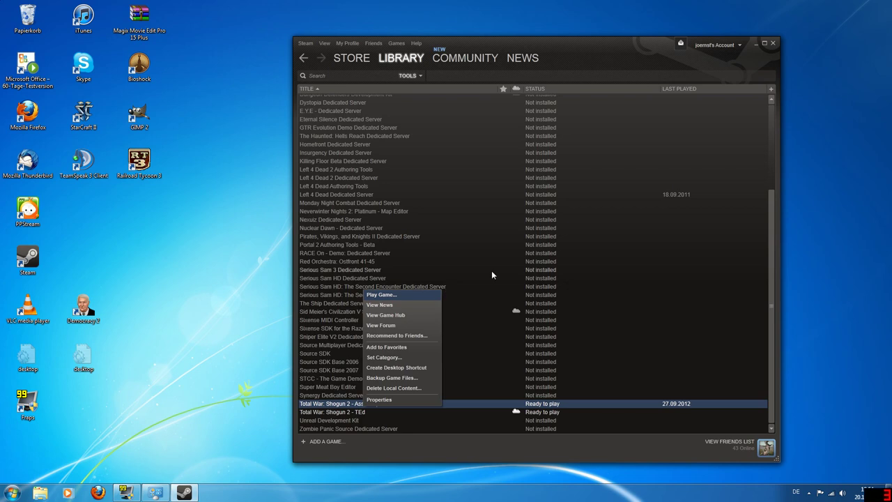
click(411, 294)
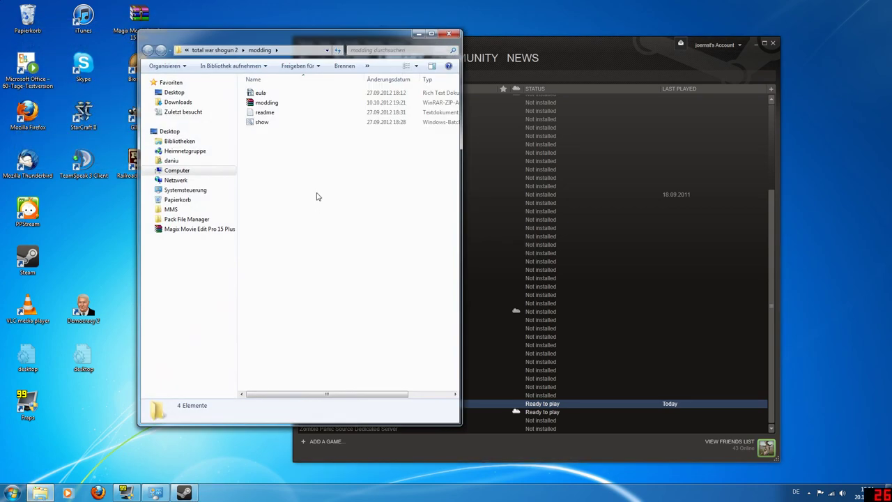
- Select the modding archive, and open the Official_Mod_Tools folder on drive C: to view its contents
click(267, 103)
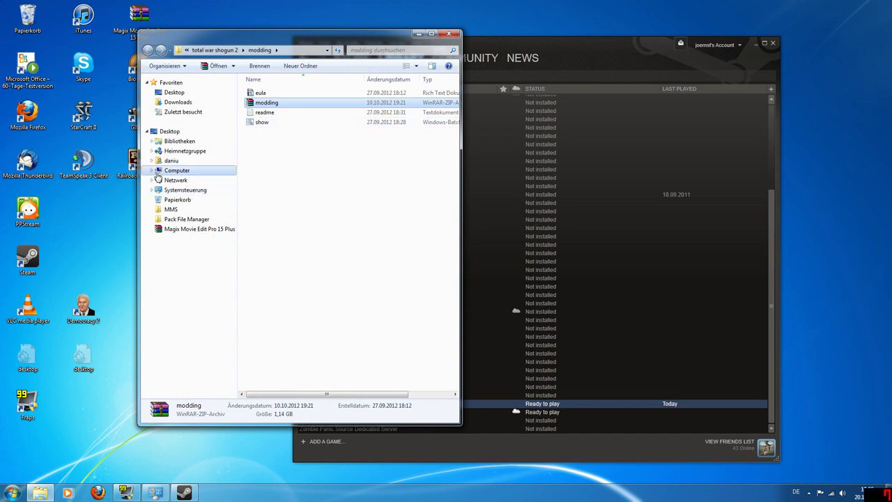
click(152, 171)
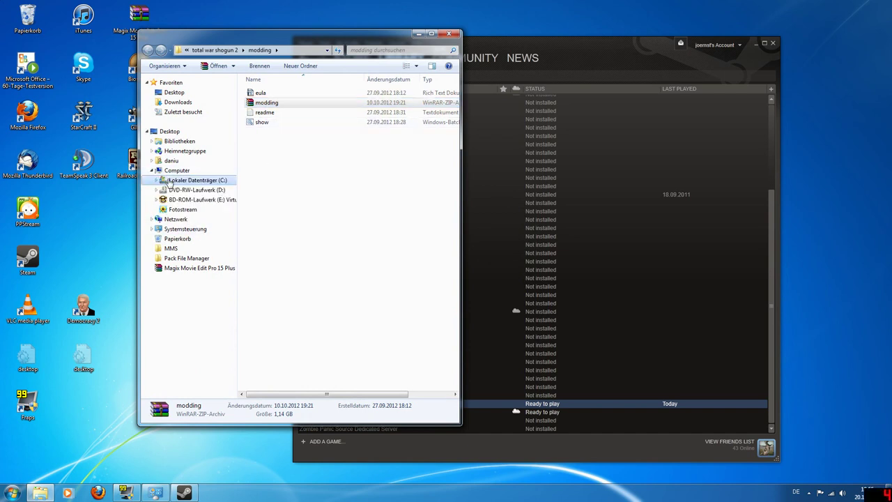
click(169, 182)
click(276, 152)
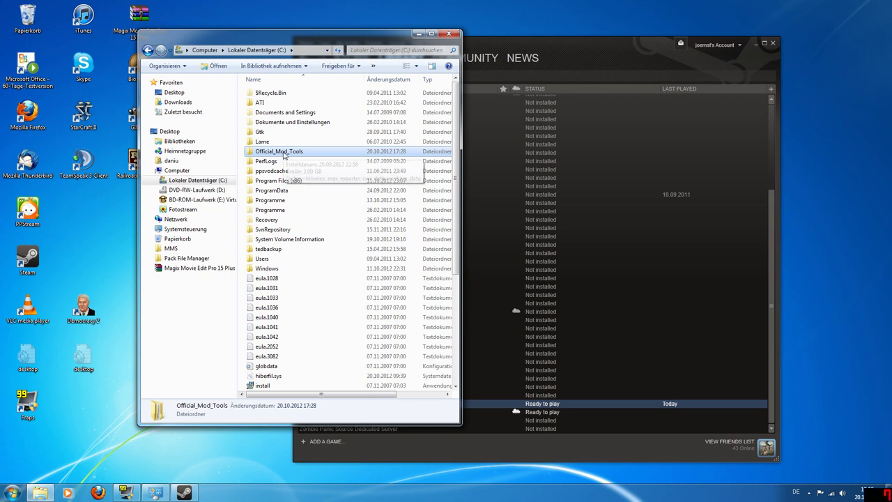
double_click(294, 152)
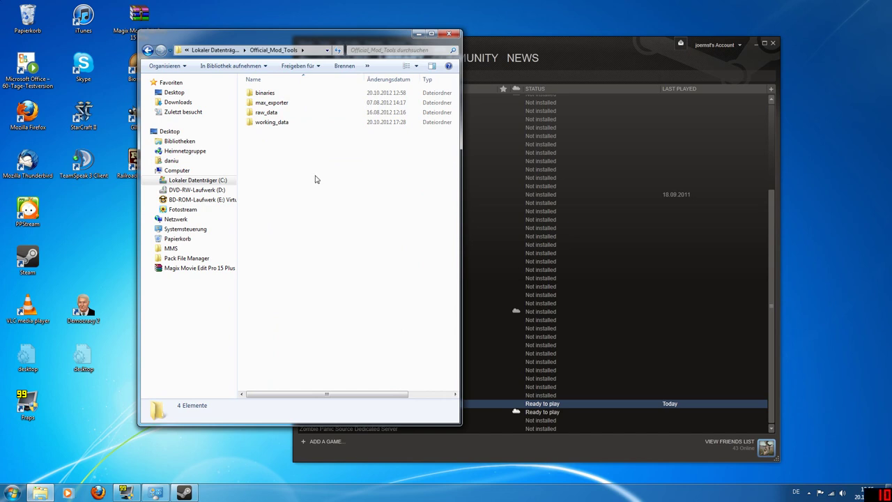
- Close the Steam and folder windows, and start the MMS application from the MMS desktop folder
click(773, 43)
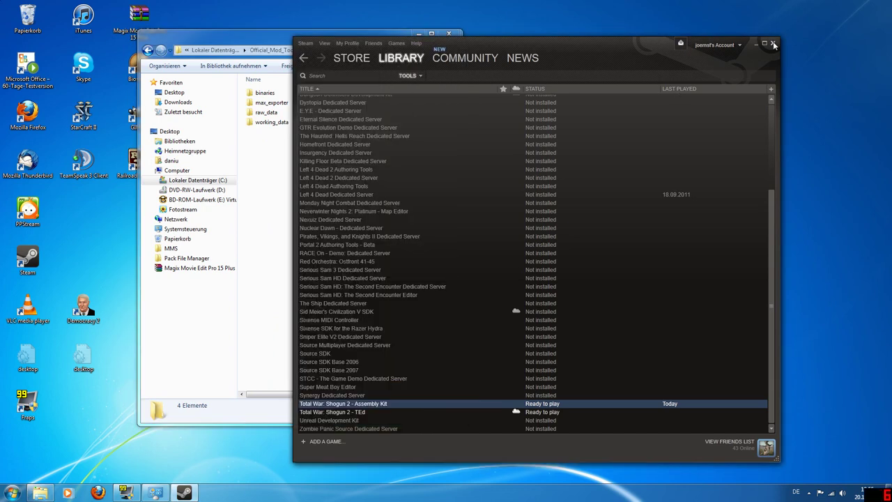
click(450, 34)
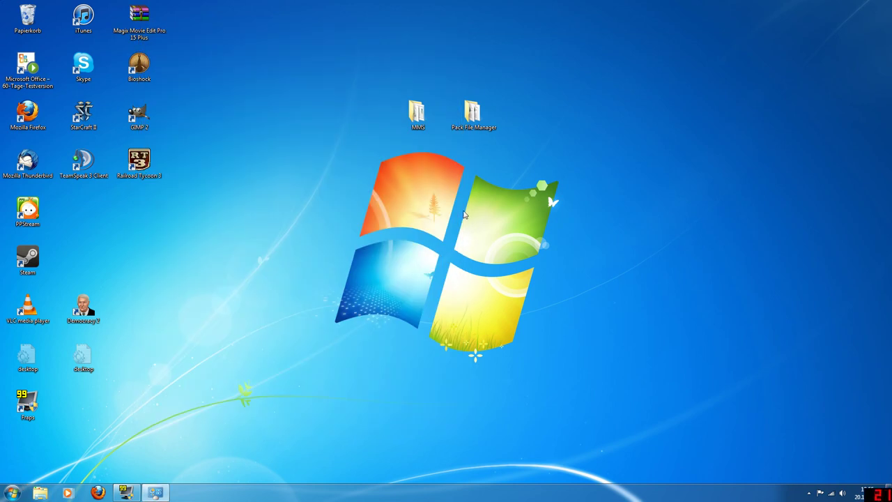
click(428, 111)
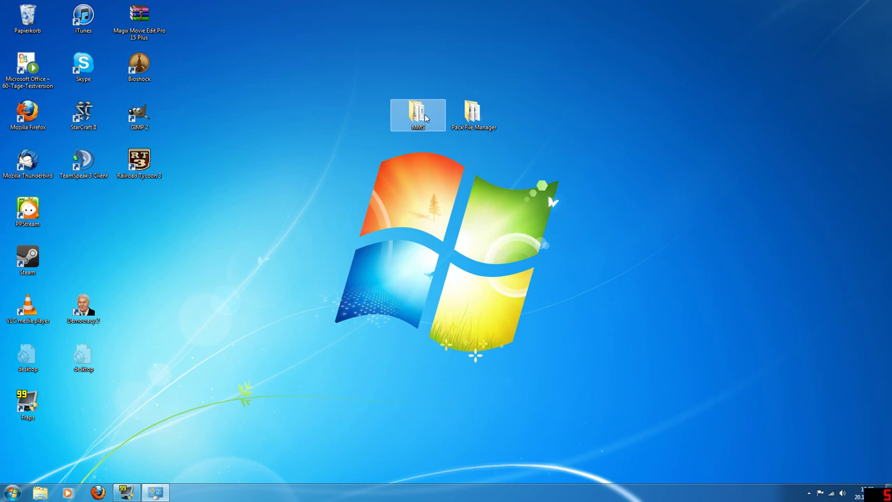
double_click(426, 118)
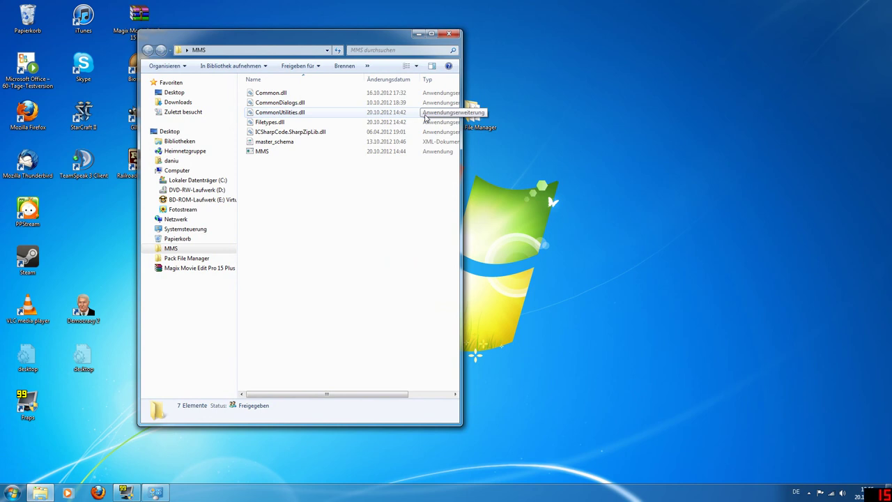
double_click(255, 152)
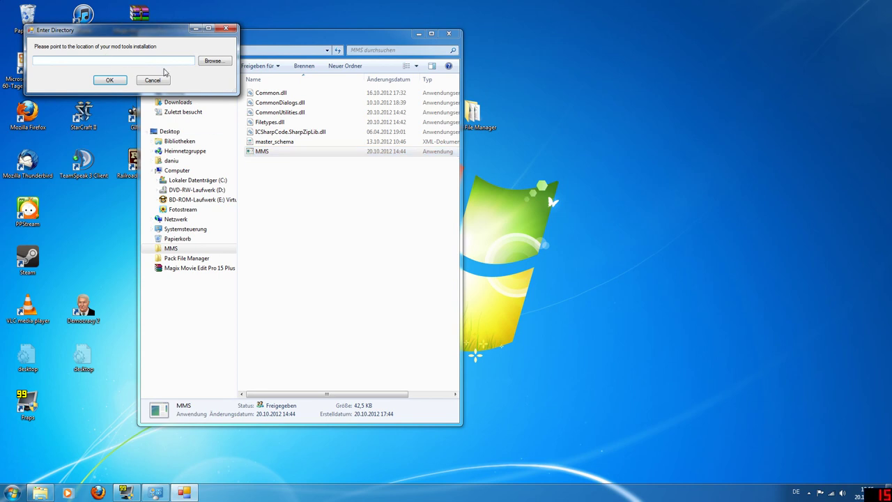
- Move the folder window clear of the directory prompt, open C:\Official_Mod_Tools and copy its path
drag(318, 44, 451, 50)
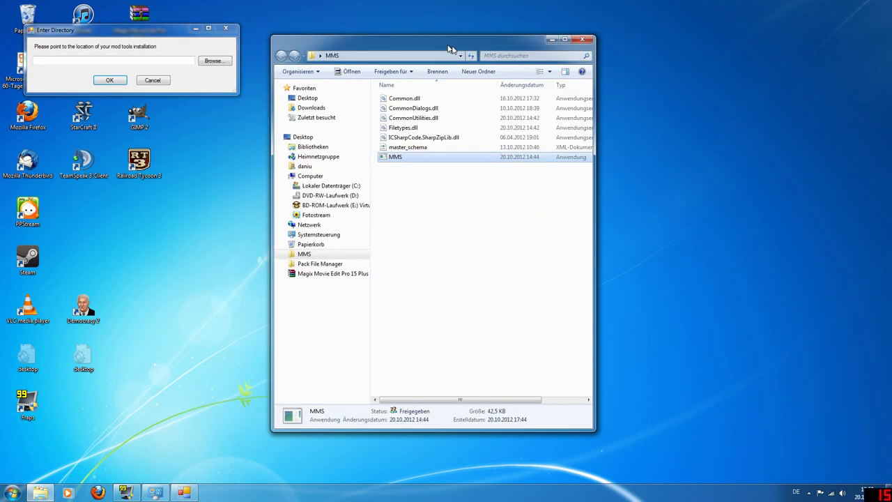
drag(451, 50, 477, 53)
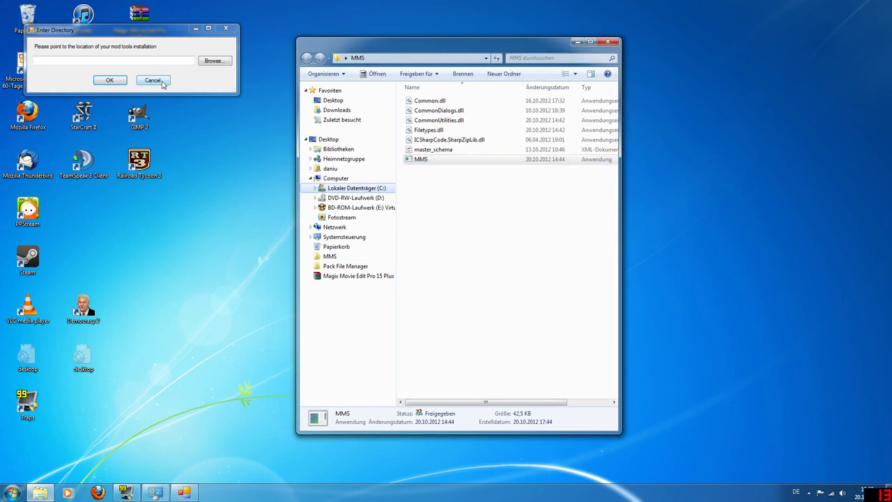
click(352, 188)
double_click(437, 159)
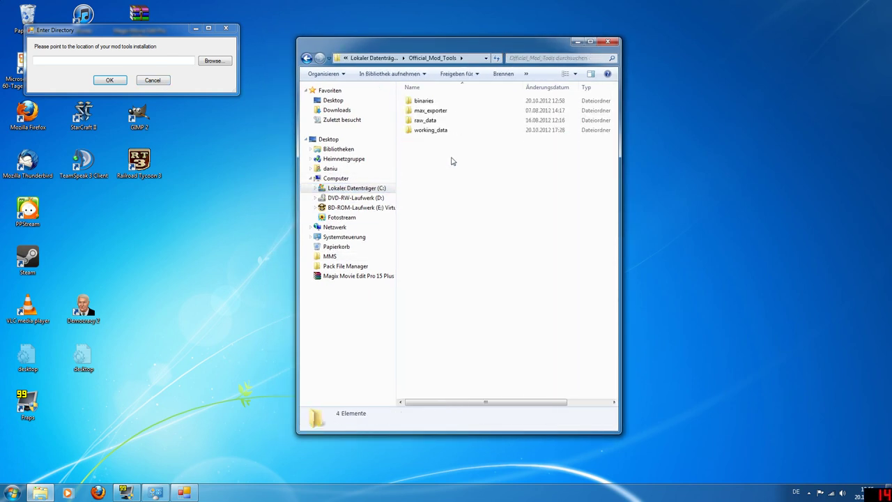
click(418, 58)
key(ctrl+c)
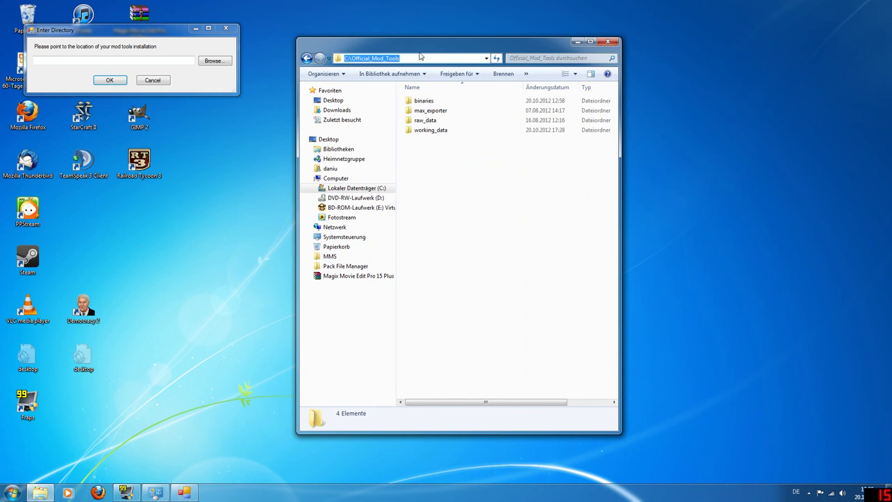
right_click(394, 57)
click(417, 87)
- Enter the copied path C:\Official_Mod_Tools as the mod tools installation location and confirm it
click(112, 61)
right_click(145, 60)
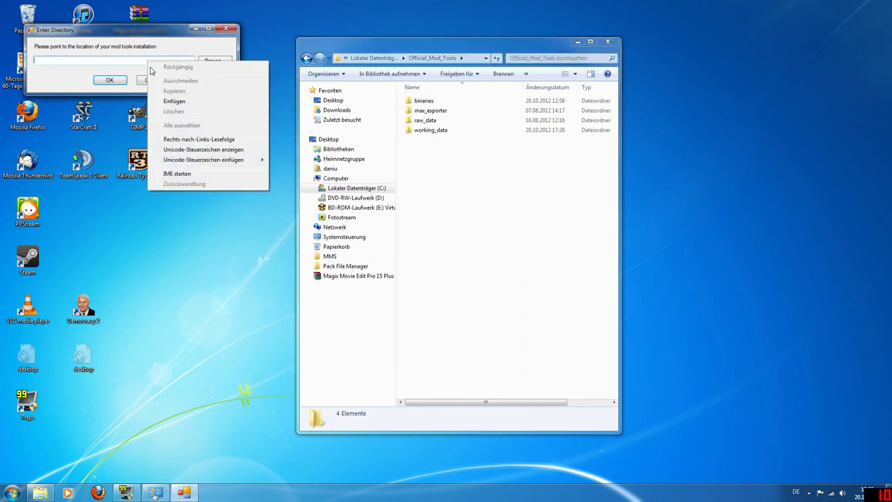
click(167, 101)
click(122, 83)
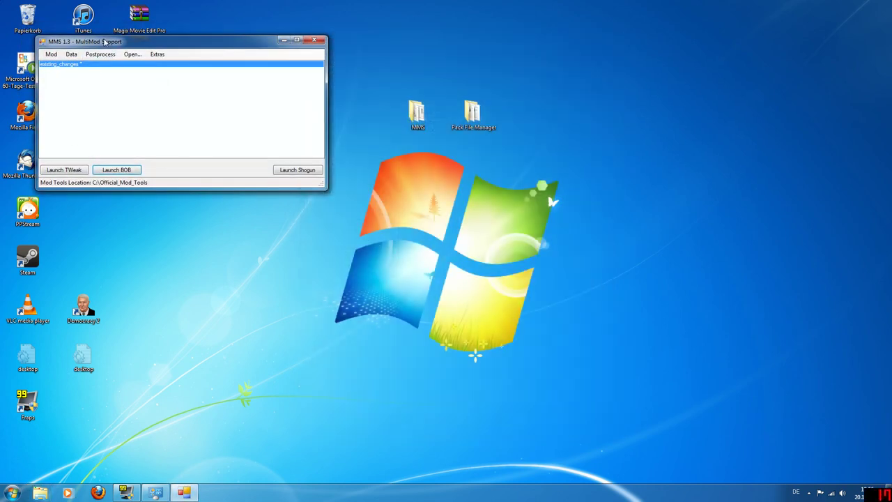
- Move the MultiMod Support window toward the middle of the desktop and add a new mod named reprice_mod
drag(106, 45, 273, 149)
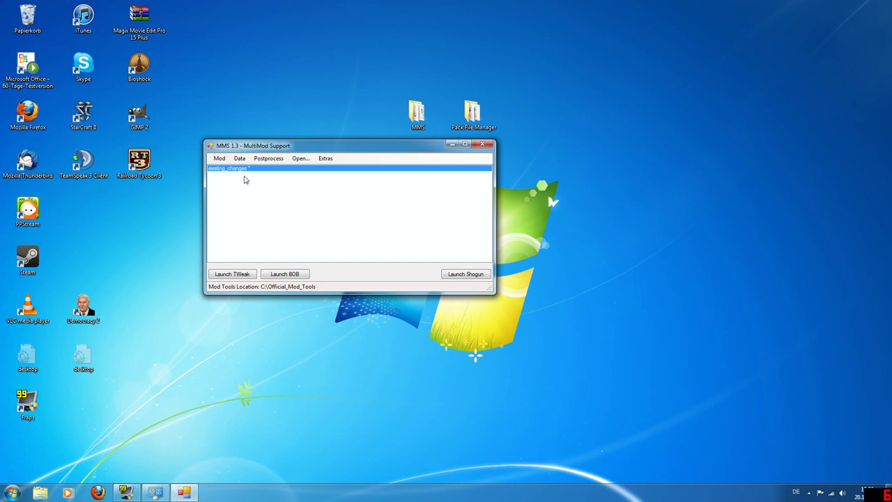
click(218, 160)
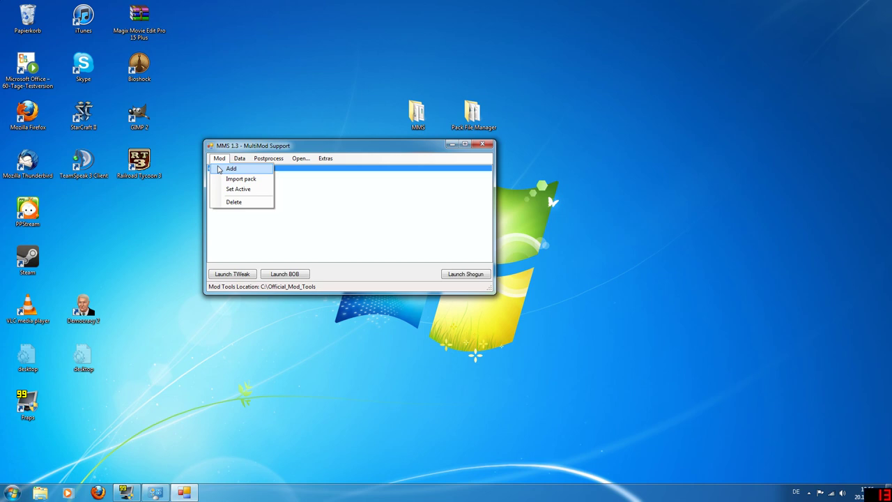
click(219, 170)
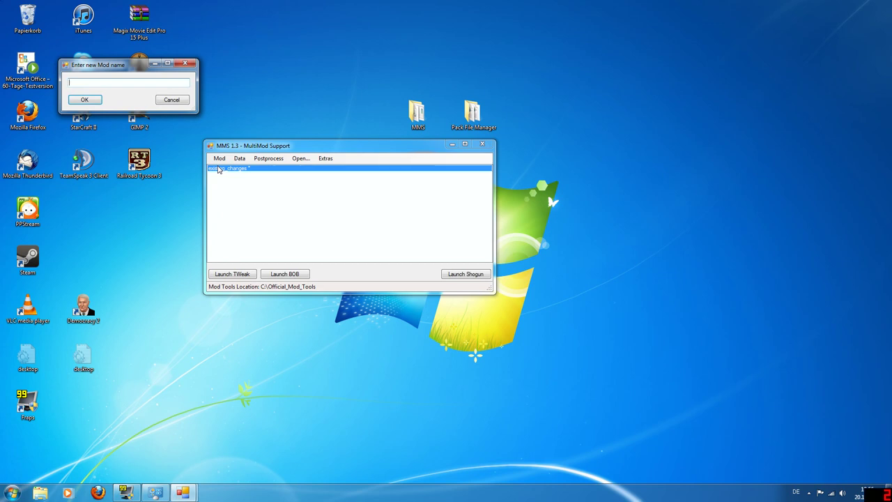
text(reprice_mod)
key(Return)
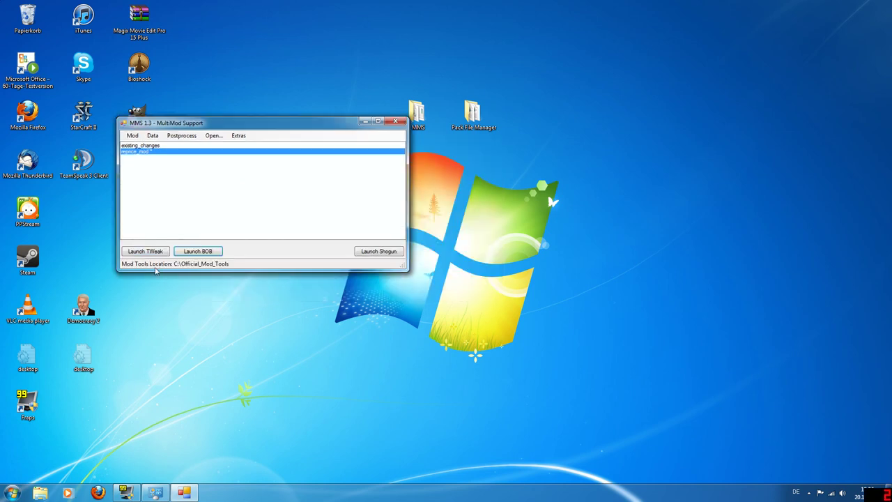
- Launch TWeak for reprice_mod, open the DAVE database editor and connect it to the database
click(148, 253)
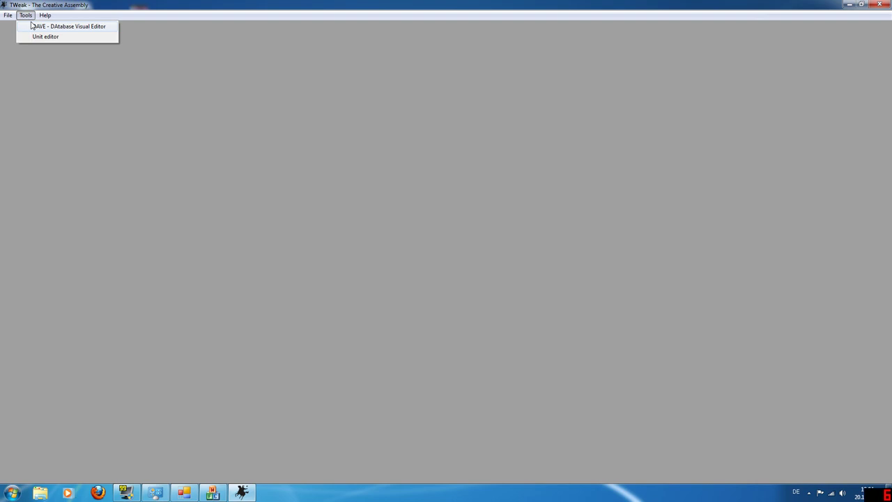
click(42, 26)
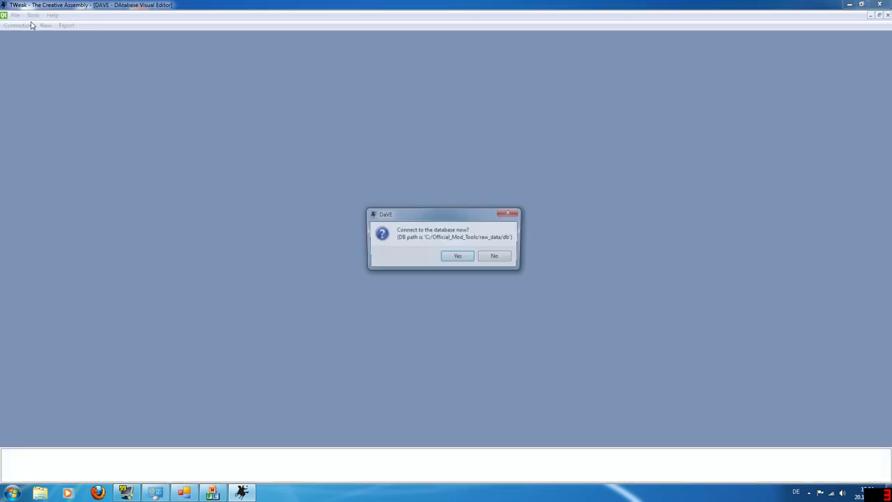
click(459, 258)
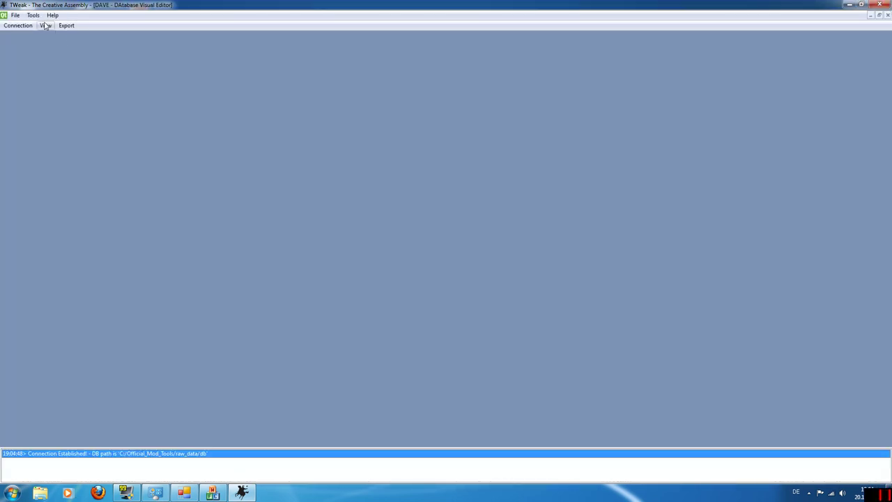
- Open the Table Launcher and make its window taller
click(45, 26)
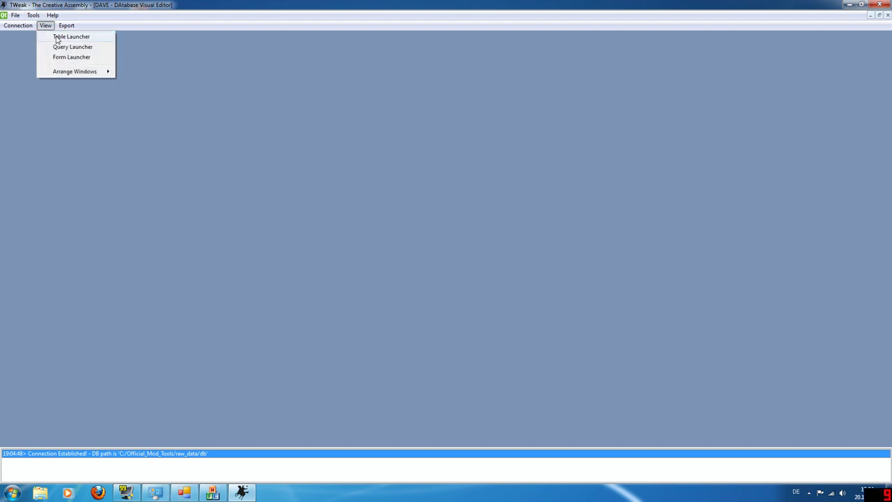
click(57, 40)
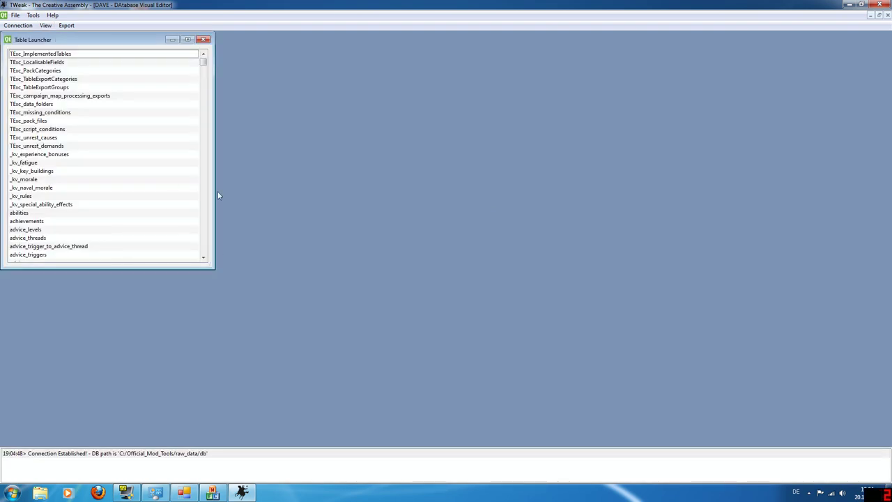
drag(214, 265, 202, 401)
- Find and open the building_levels table, and enlarge its editor window to show more rows and columns
drag(200, 66, 211, 247)
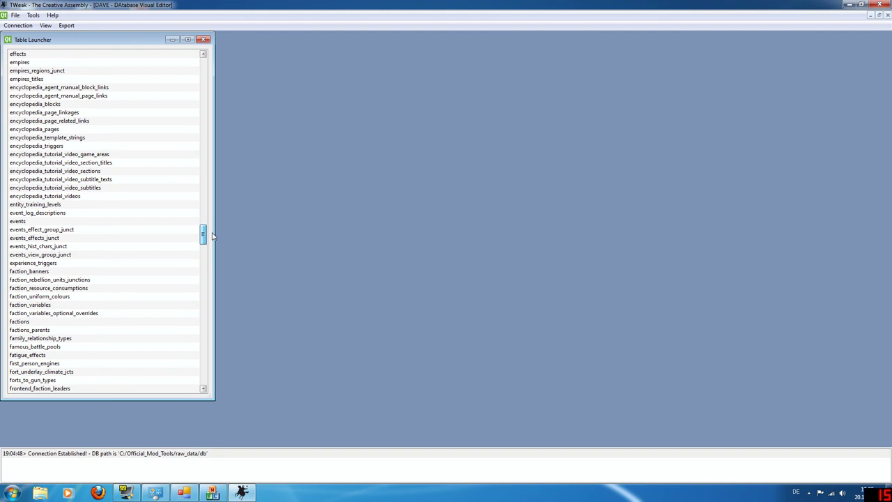
drag(213, 236, 216, 135)
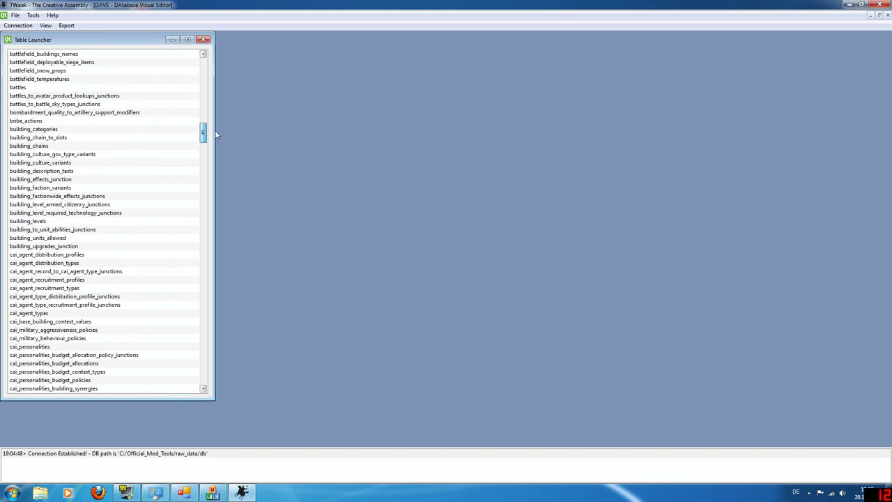
click(44, 222)
double_click(43, 221)
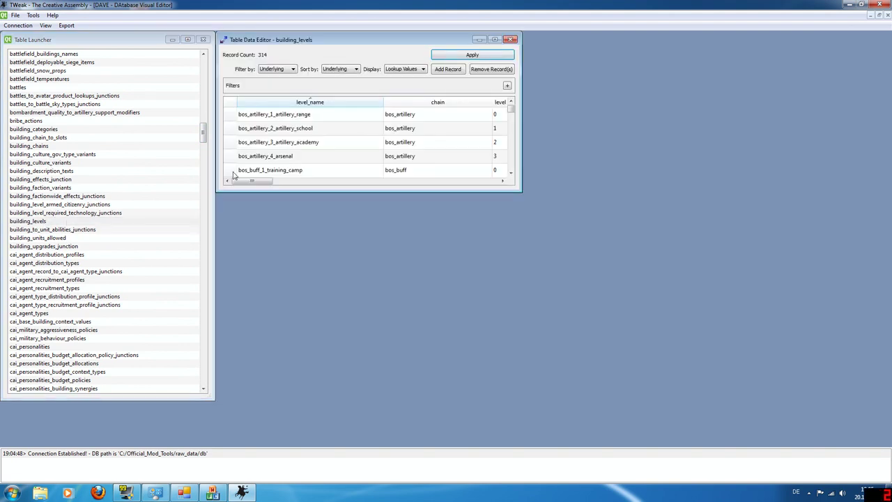
drag(524, 193, 655, 399)
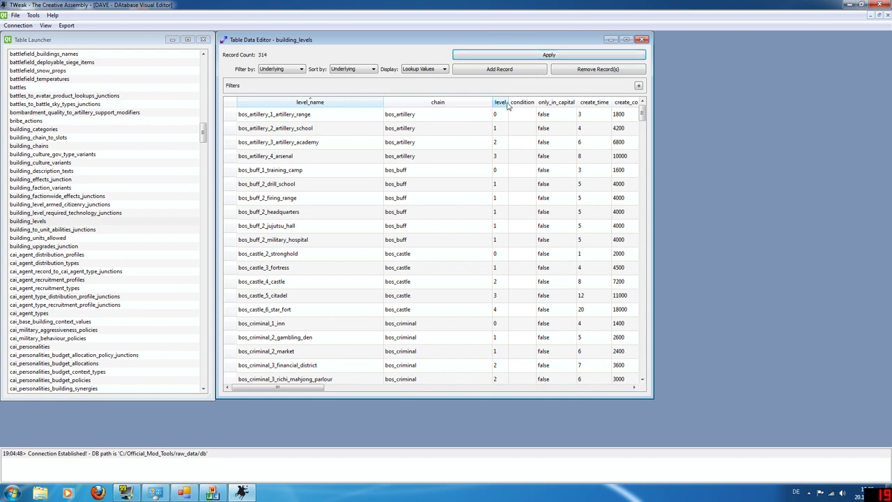
drag(652, 396, 775, 403)
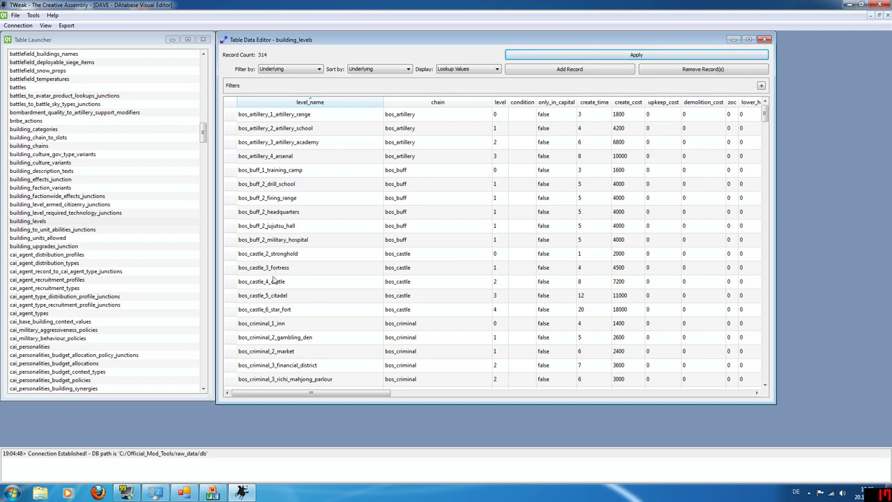
- Set the create_cost of bos_castle_6_star_fort to 14000 and apply the change to the building_levels table
click(232, 297)
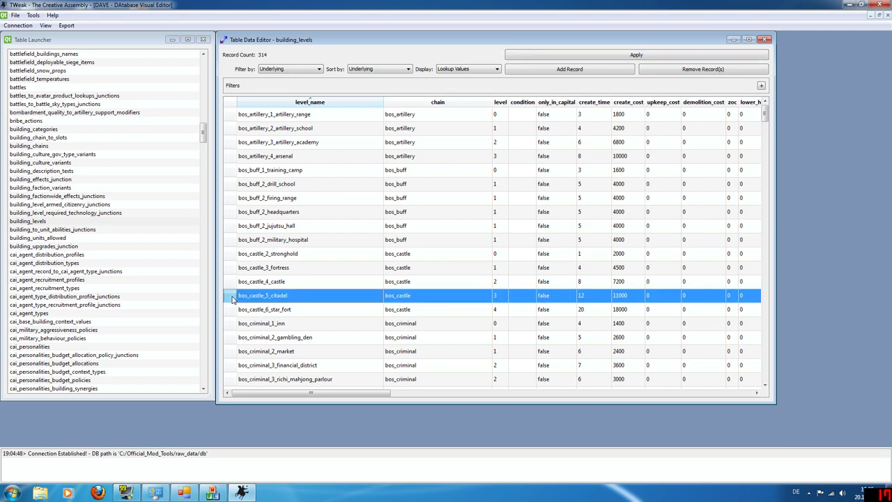
click(233, 311)
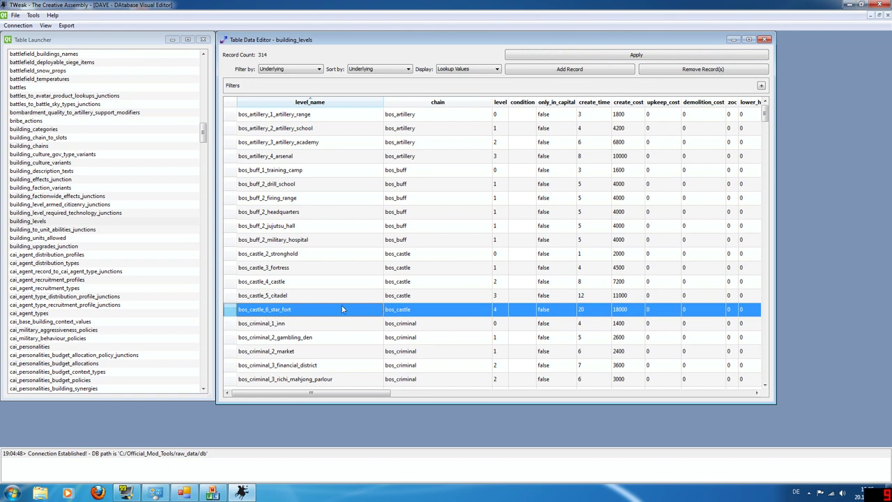
double_click(625, 311)
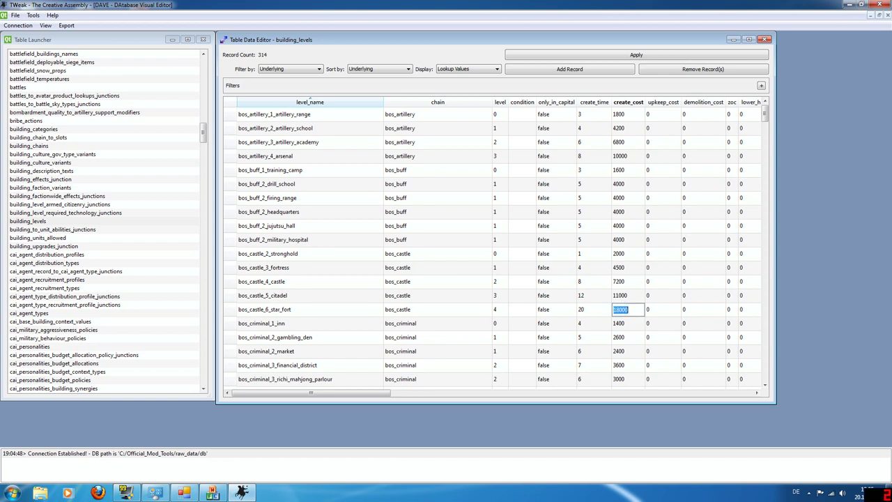
text(14000)
click(626, 325)
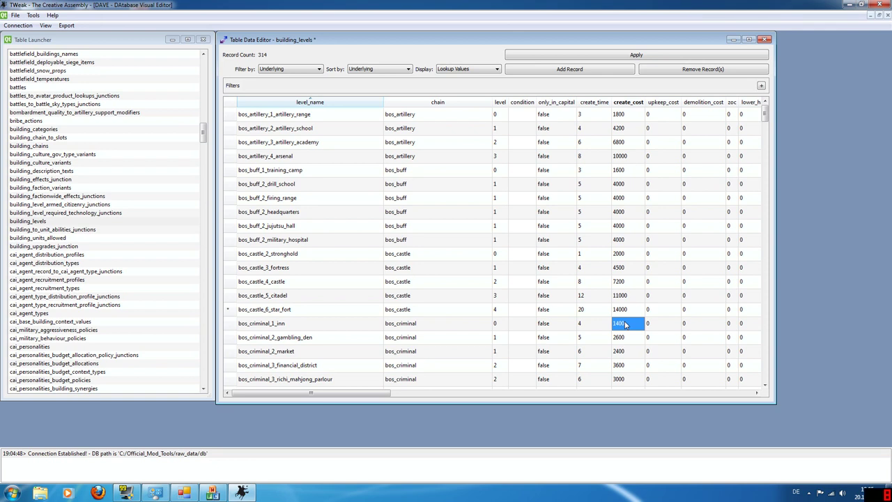
click(604, 58)
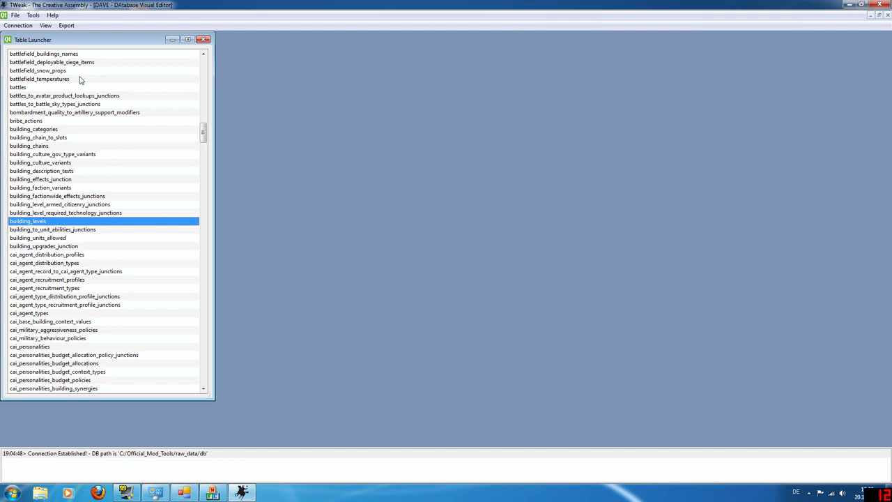
- Open the single-table export, choose building_levels as the only table for export, and export it
click(71, 27)
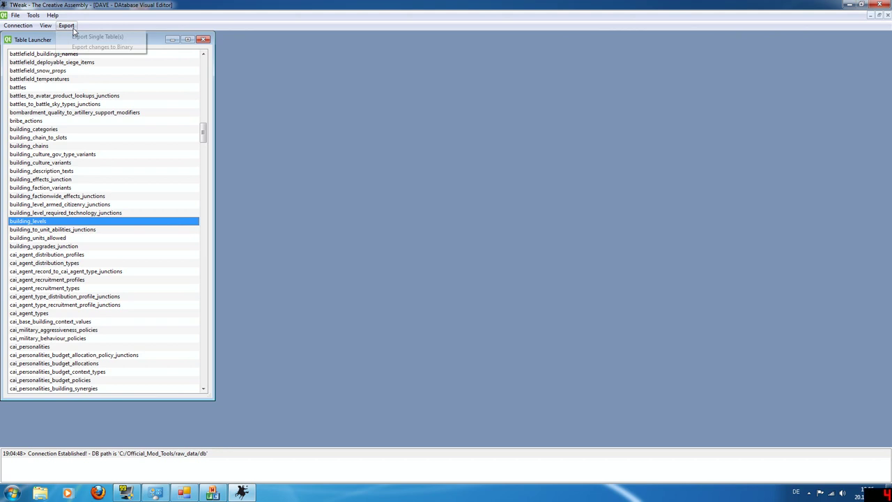
click(73, 37)
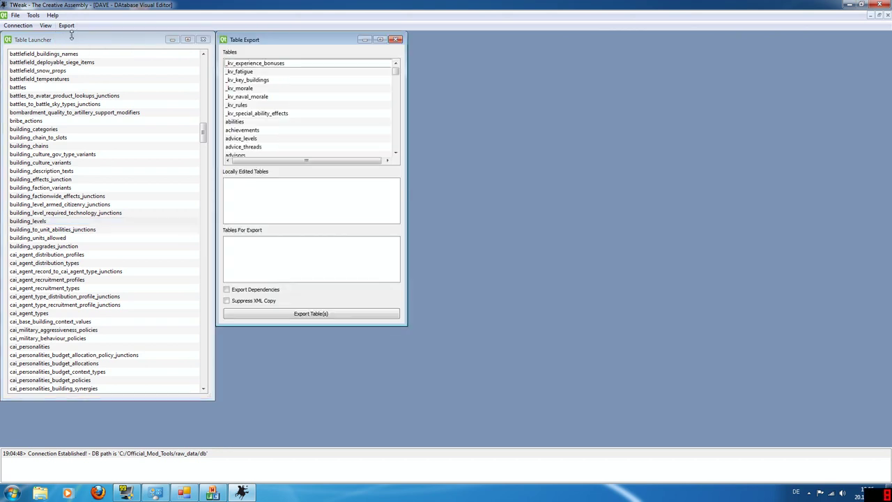
double_click(242, 130)
scroll(260, 131, down, 10)
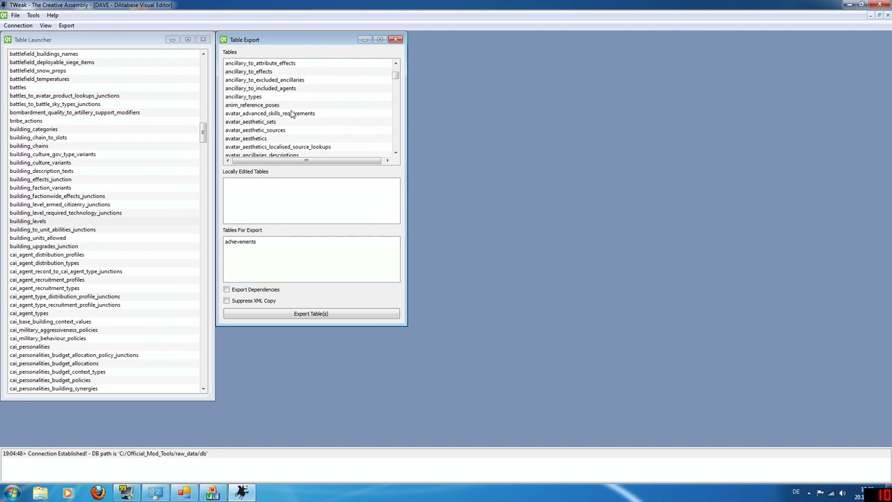
scroll(291, 114, down, 10)
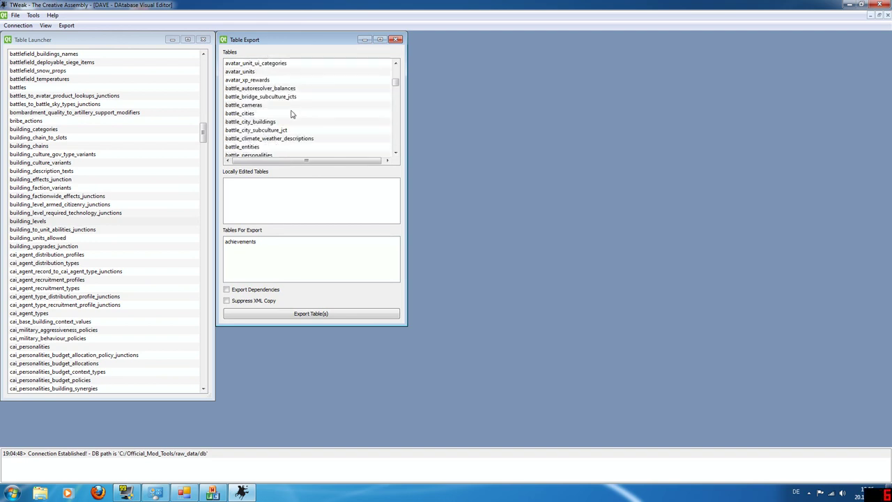
scroll(292, 114, down, 2)
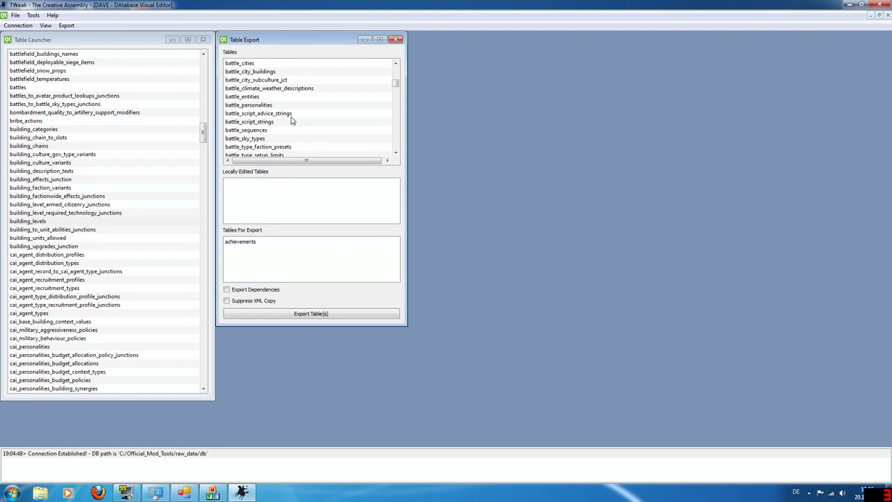
scroll(292, 121, down, 8)
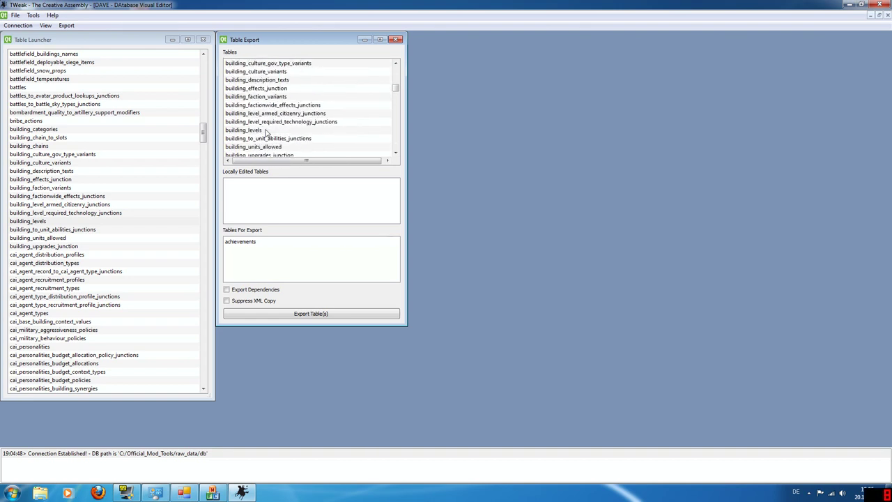
click(267, 131)
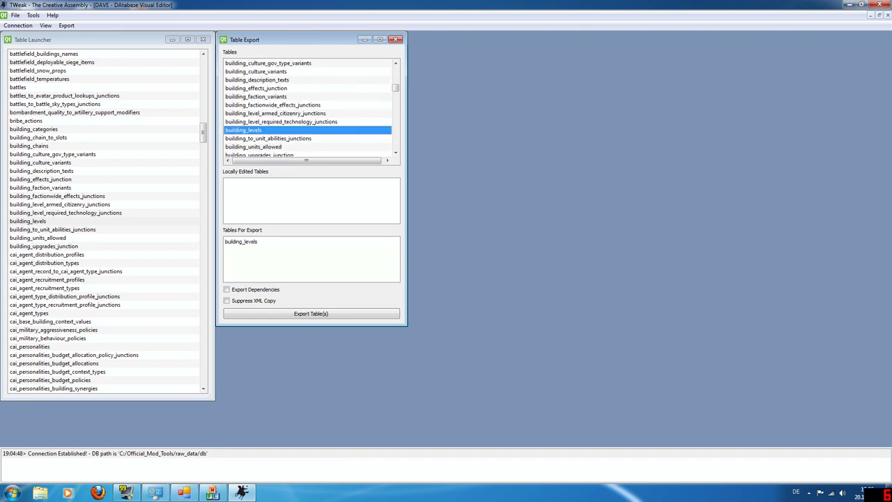
click(298, 314)
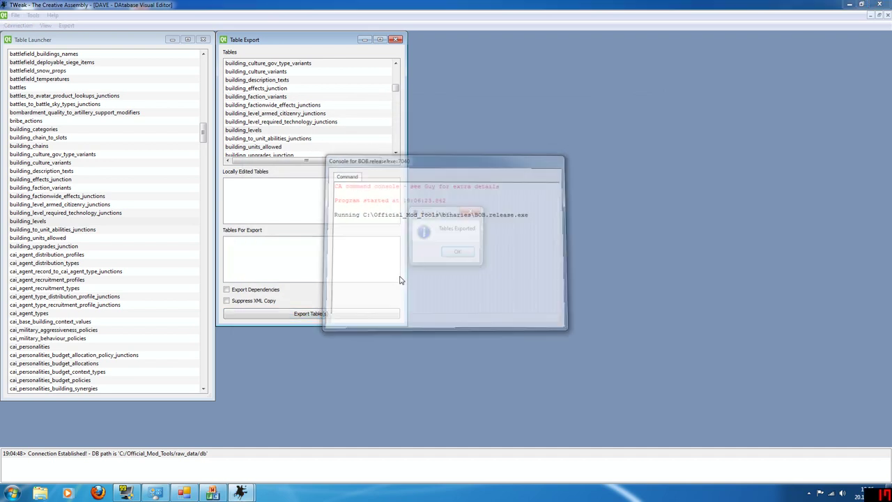
click(458, 253)
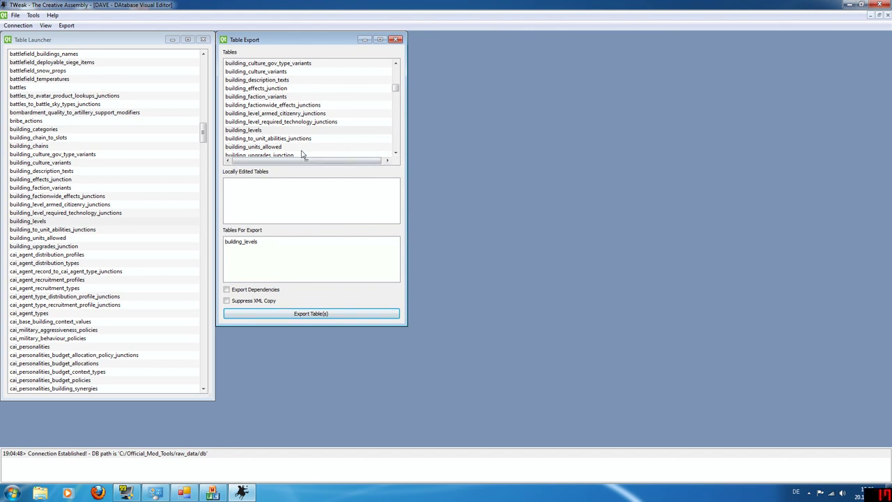
click(287, 130)
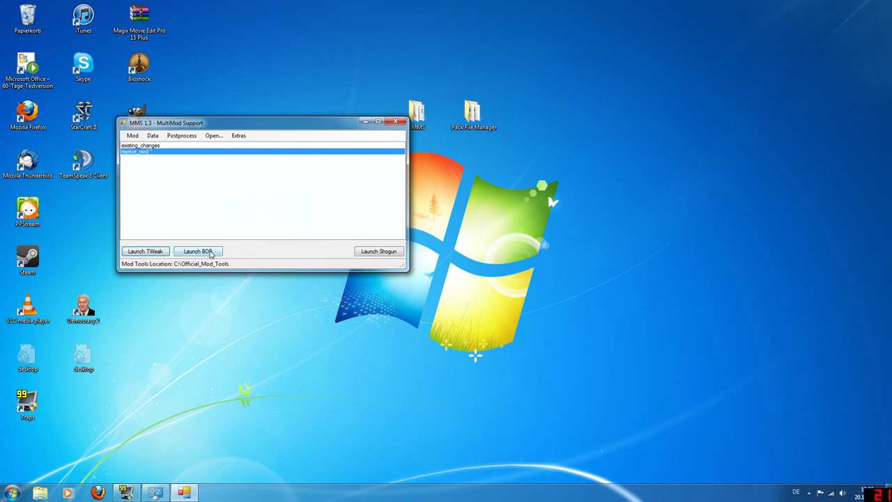
- Launch BOB for reprice_mod, enlarge its file selection window, and expand the working data's db folder and the raw data's EmpireDesignData folder
click(210, 253)
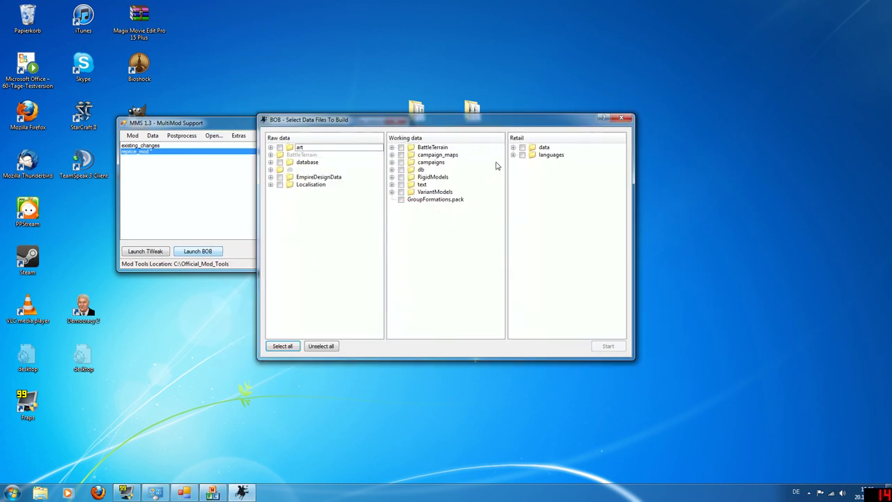
drag(477, 127, 462, 73)
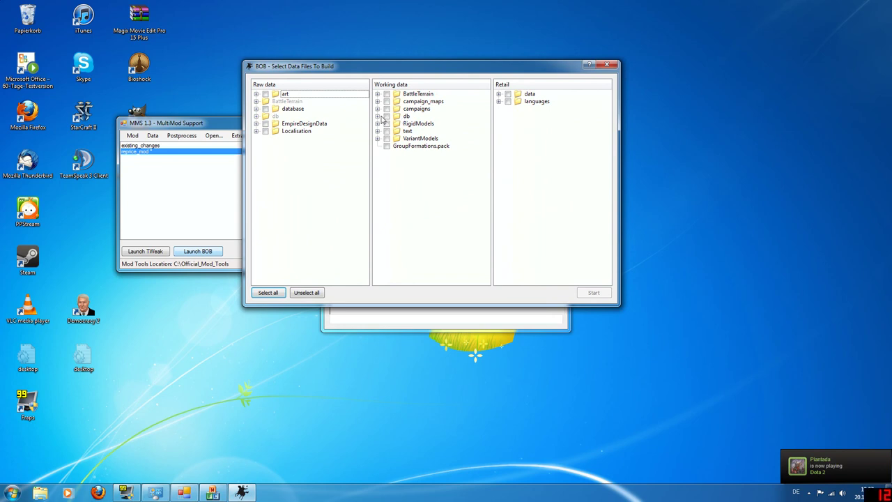
click(377, 116)
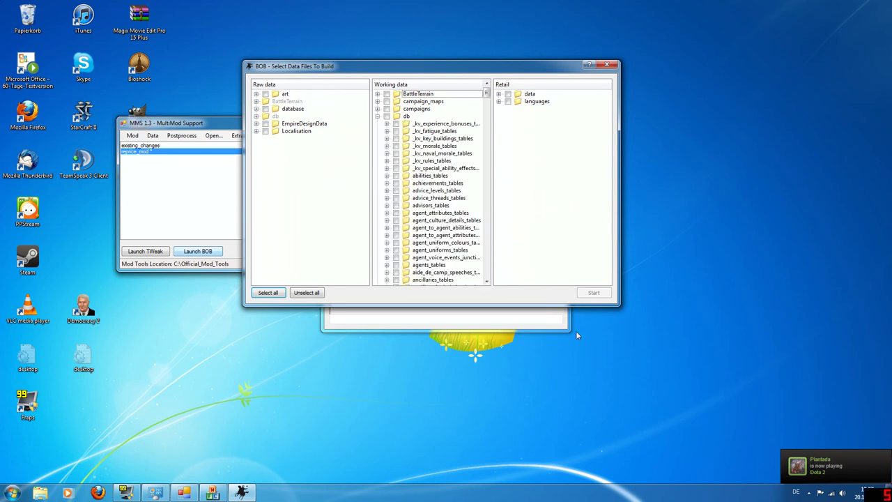
drag(616, 312, 690, 443)
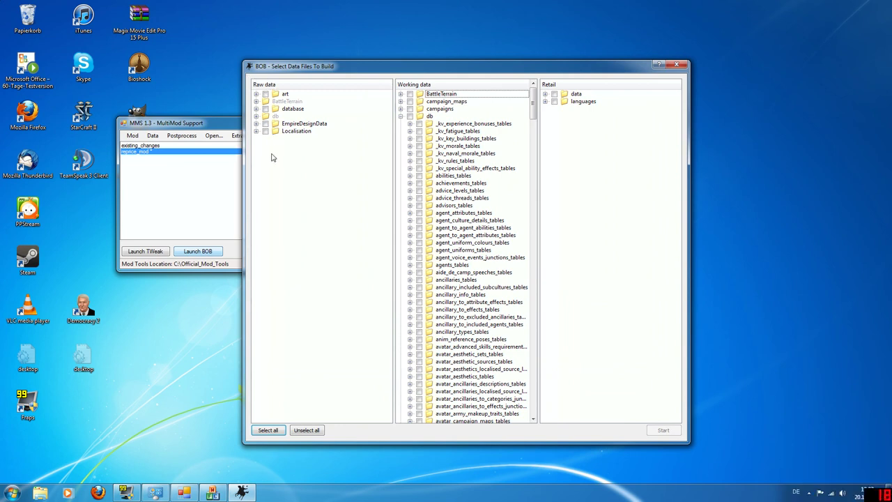
click(256, 124)
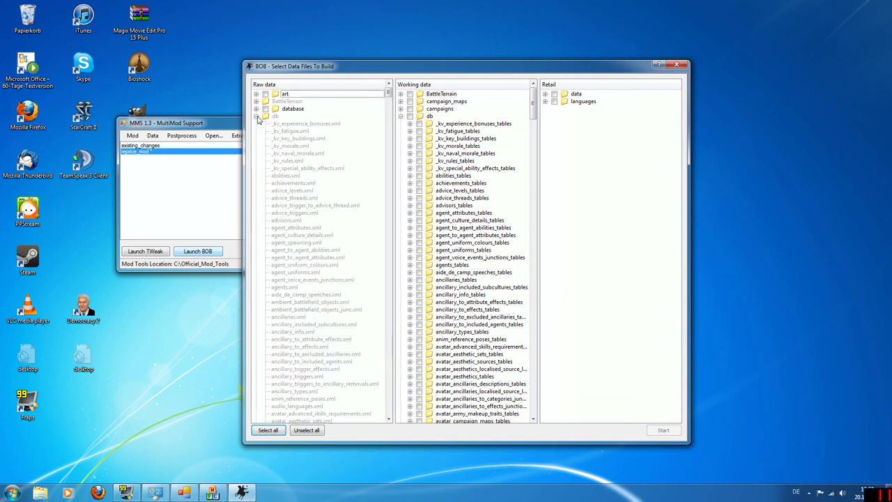
click(256, 124)
click(257, 124)
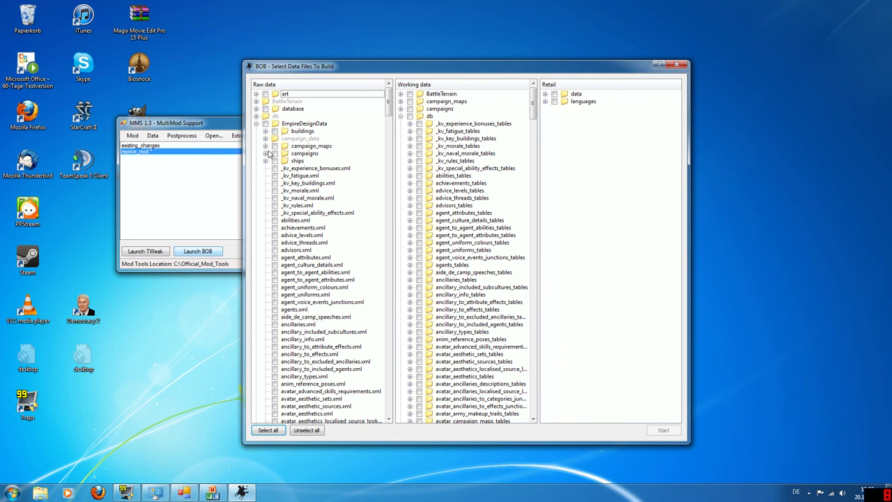
drag(390, 104, 391, 147)
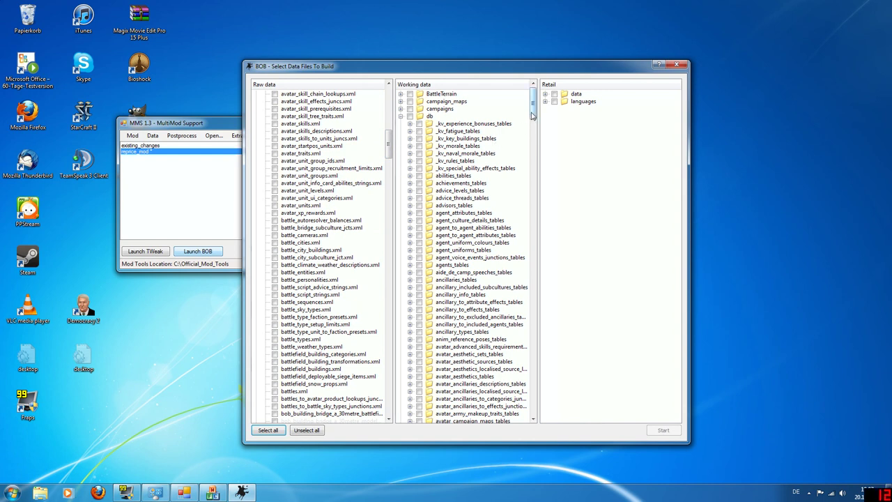
- Find building_levels under building_levels_tables in the working data, enable its Create pack file (reprice_mod.pack) action, and start the build
scroll(465, 256, down, 3)
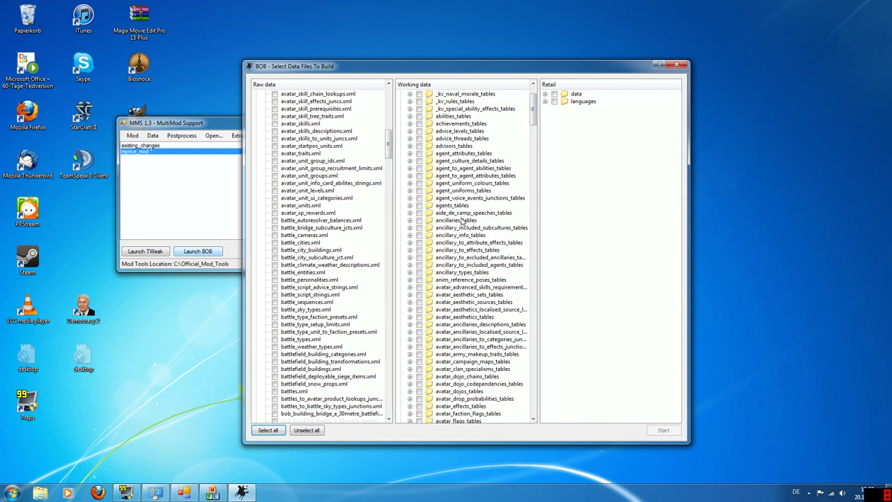
scroll(464, 227, down, 15)
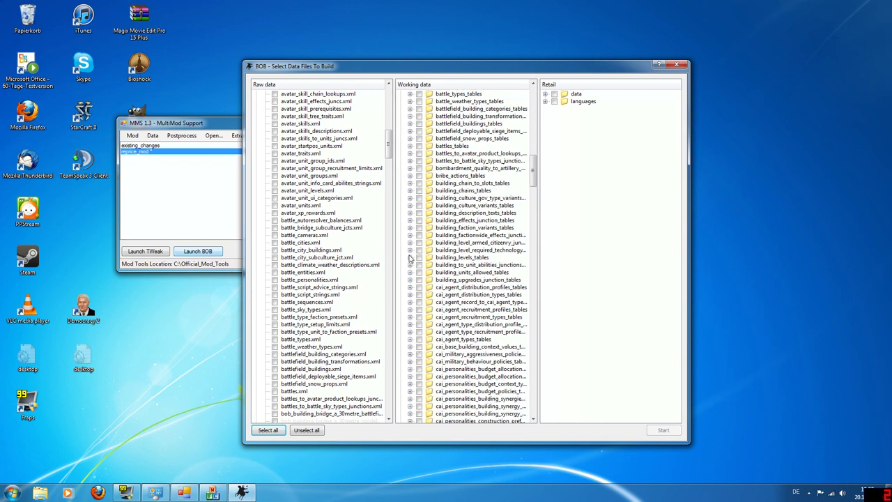
click(410, 257)
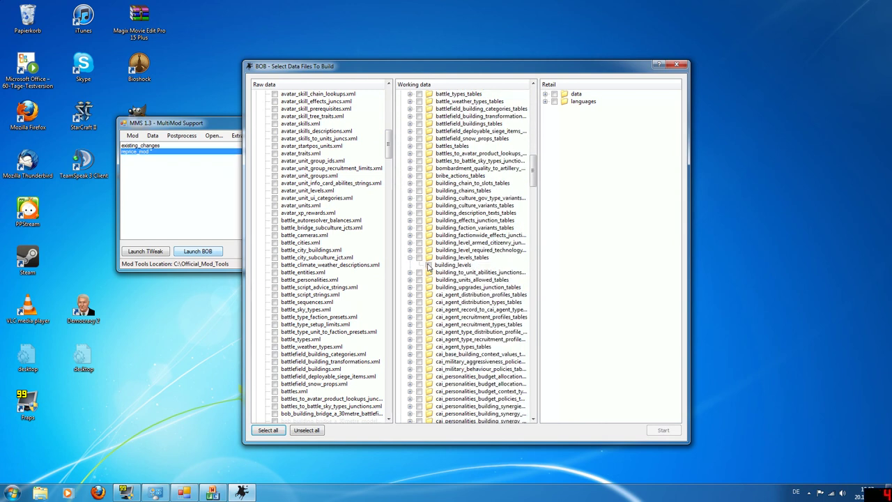
click(429, 265)
click(428, 265)
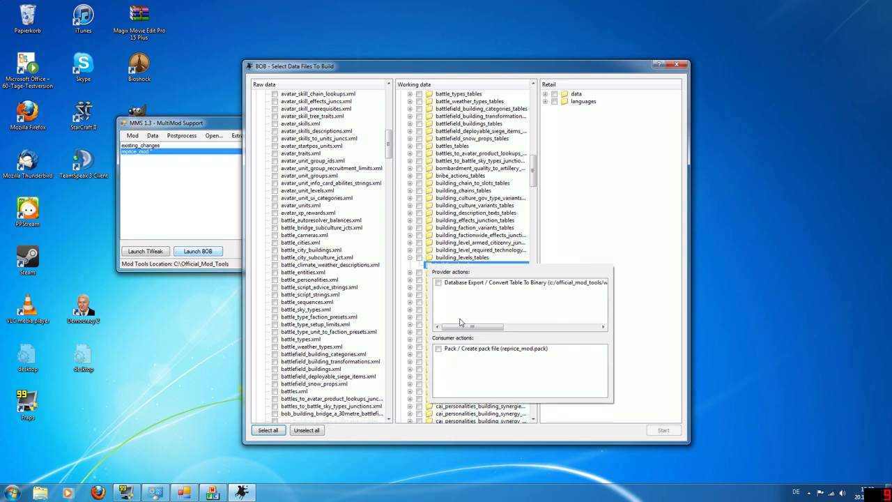
click(440, 351)
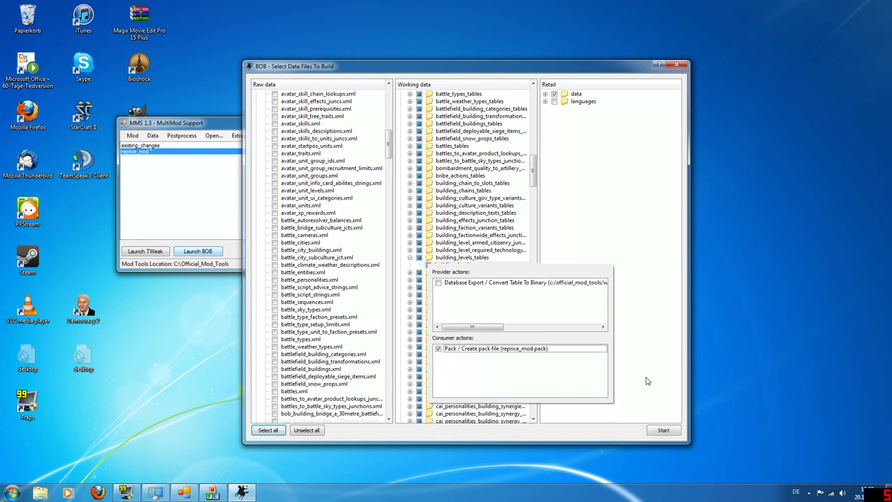
click(656, 385)
click(663, 431)
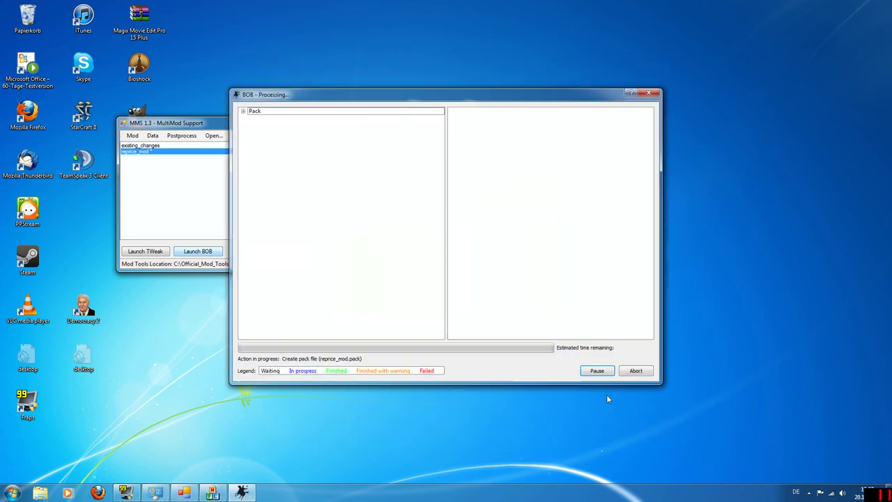
- Review the build log of the reprice_mod.pack creation action and exit BOB
click(244, 111)
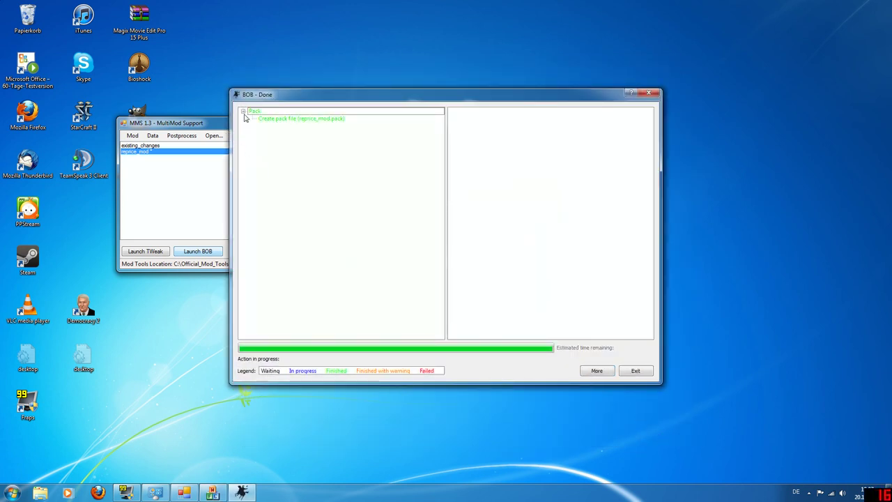
click(273, 120)
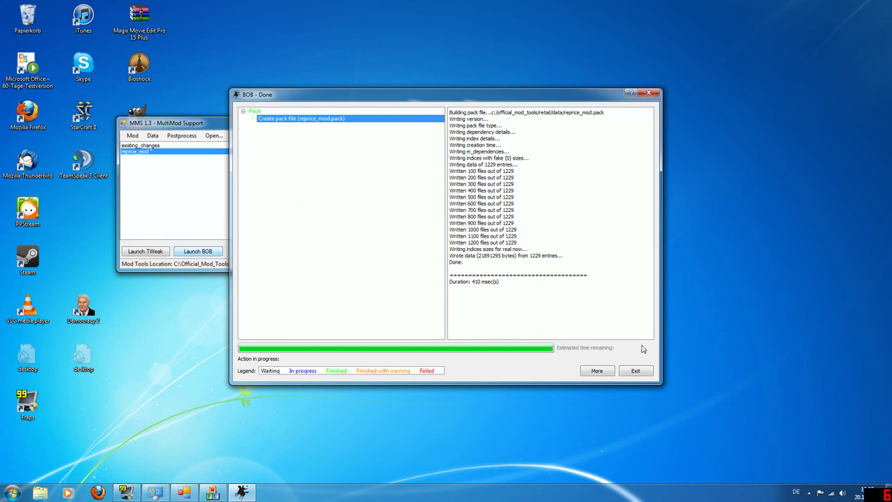
click(635, 370)
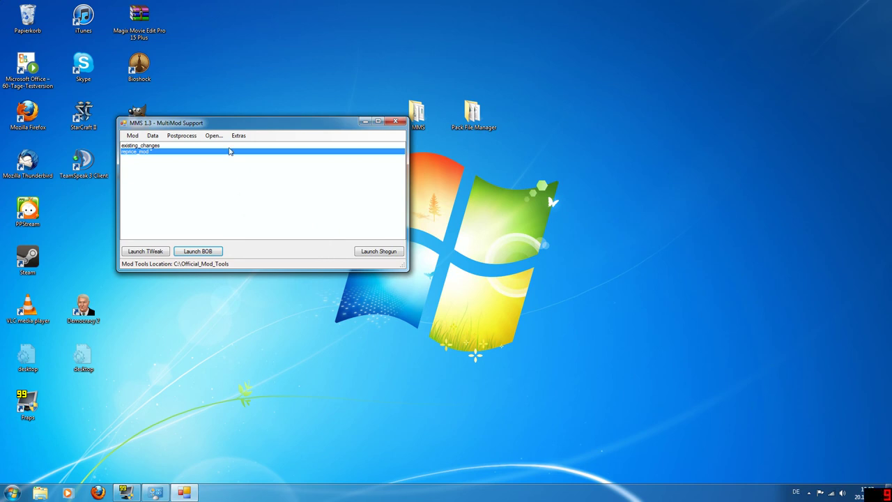
- Open the Assembly Kit directory from MultiMod Support and go to its retail\data folder
click(213, 136)
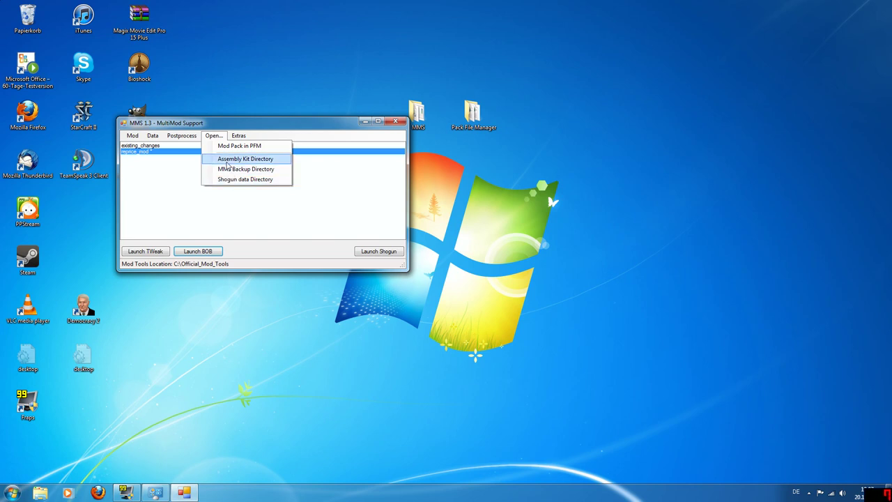
click(244, 159)
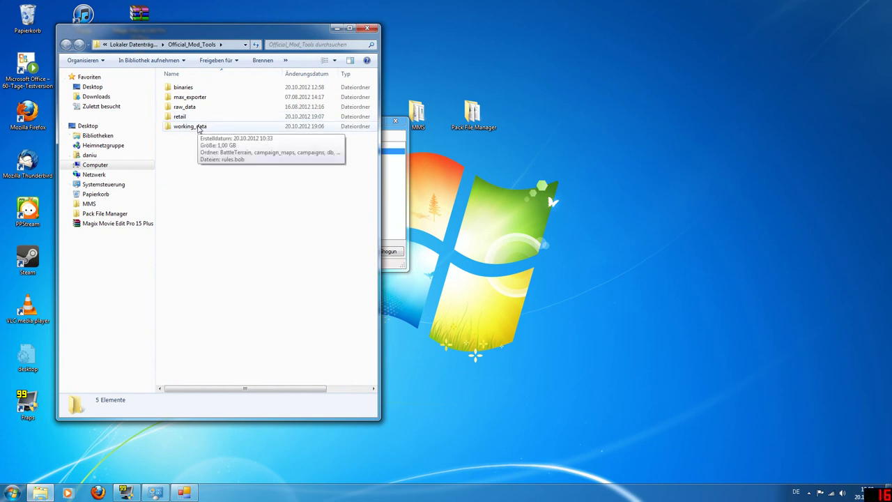
double_click(184, 117)
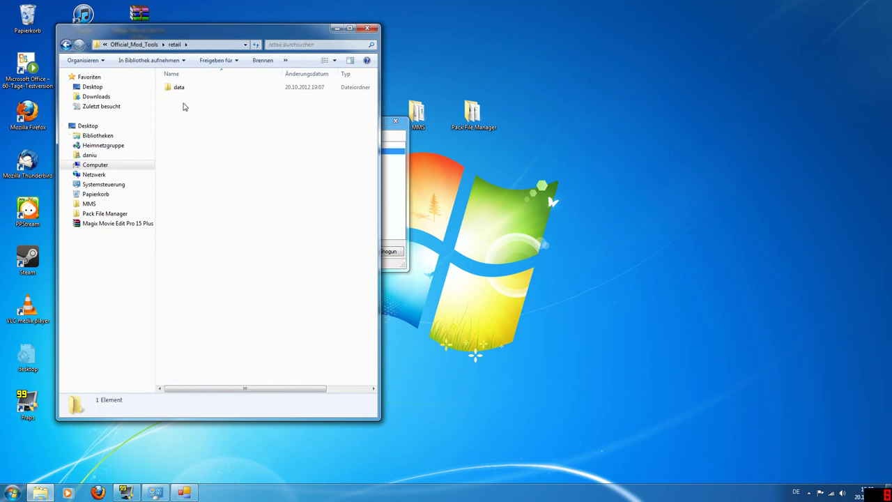
double_click(179, 88)
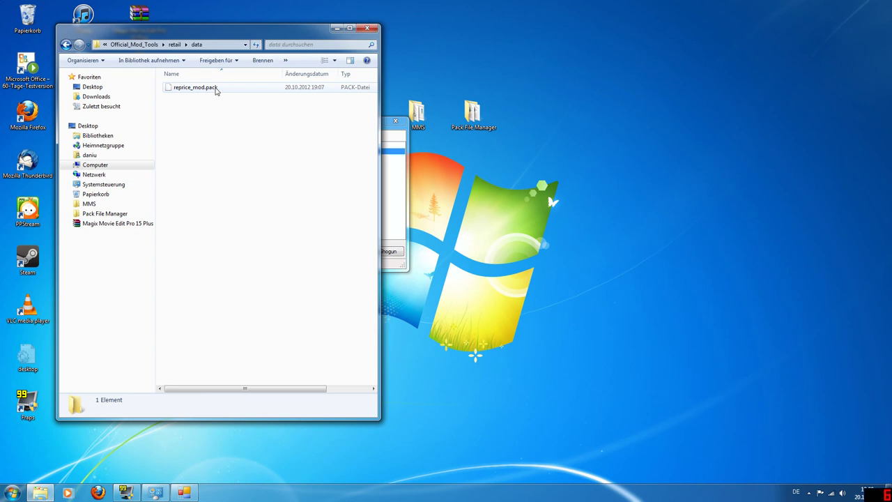
- Check the modification date and size of reprice_mod.pack in the data folder, and close the folder window
click(213, 89)
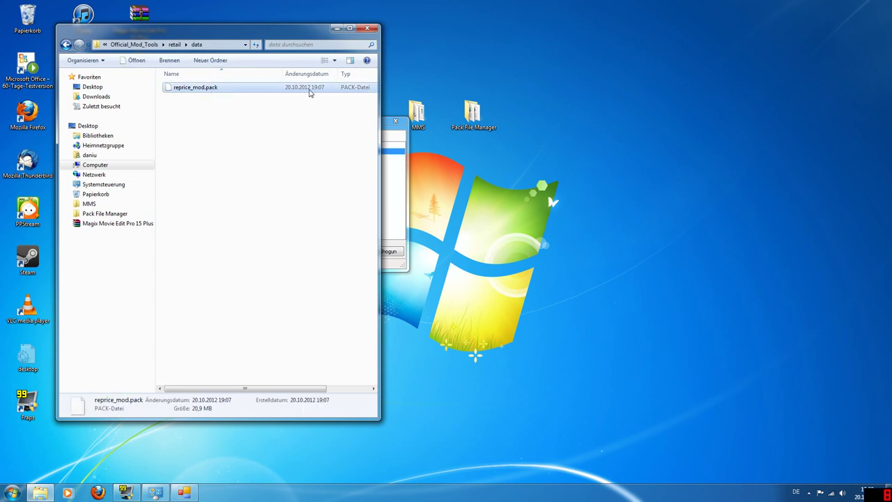
click(367, 28)
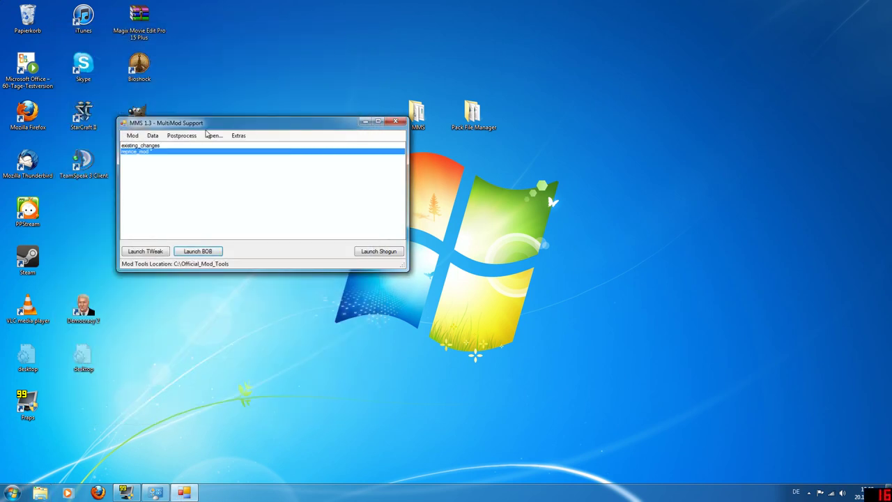
- Open the mod pack in PFM from MultiMod Support, setting the PFM path to PackFileManager in the desktop's Pack File Manager folder
click(212, 135)
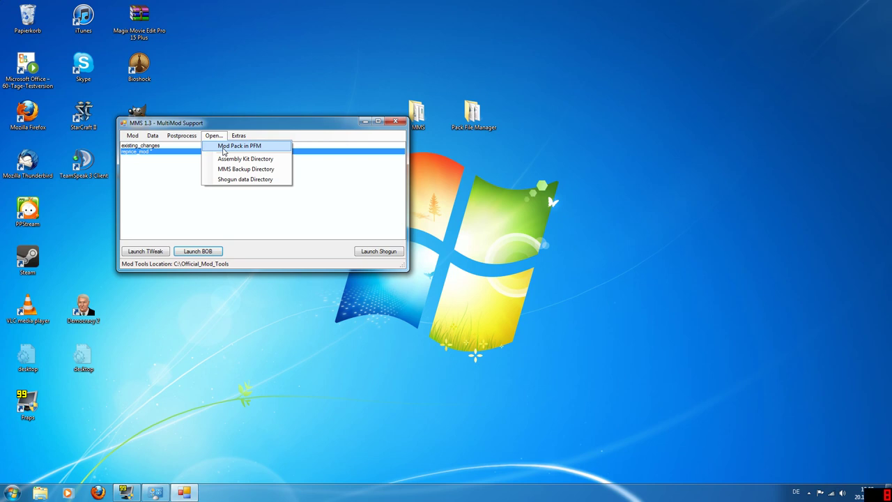
click(224, 147)
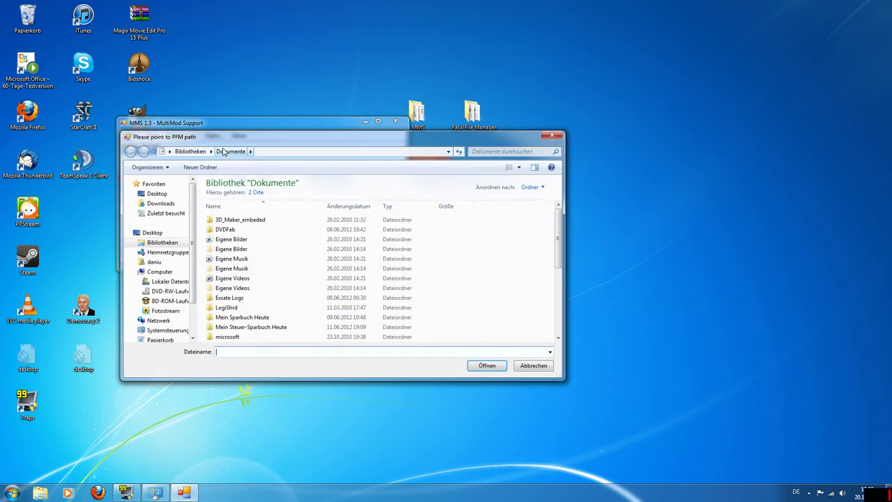
drag(230, 149, 317, 82)
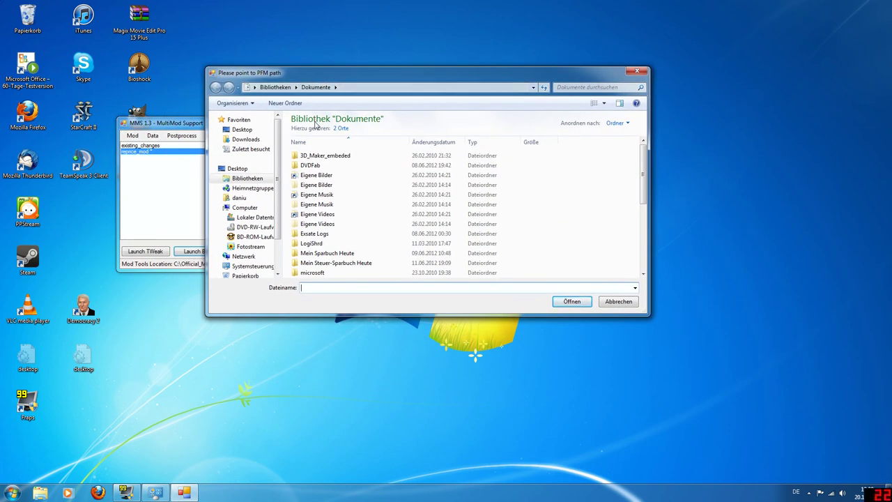
click(250, 131)
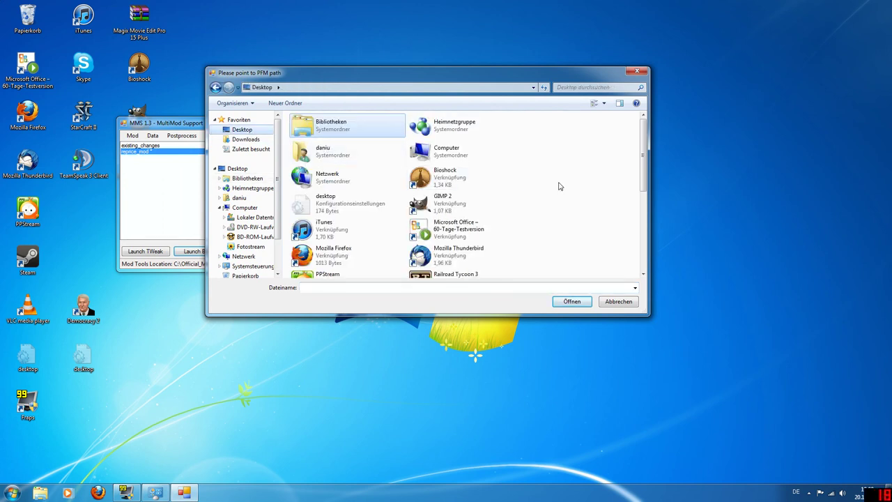
scroll(559, 187, down, 5)
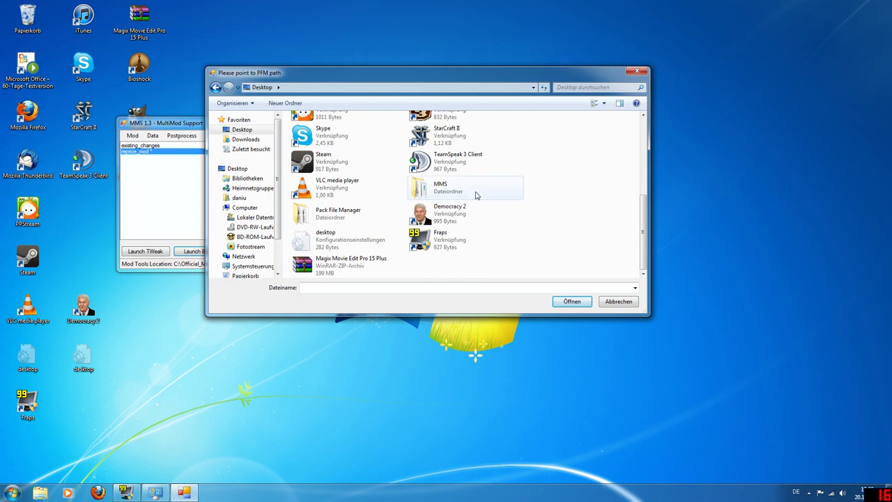
double_click(321, 215)
click(320, 257)
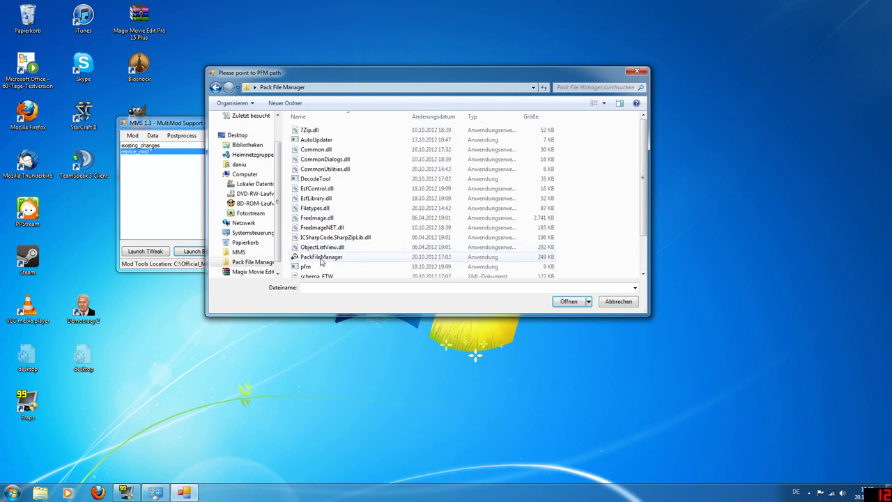
click(570, 302)
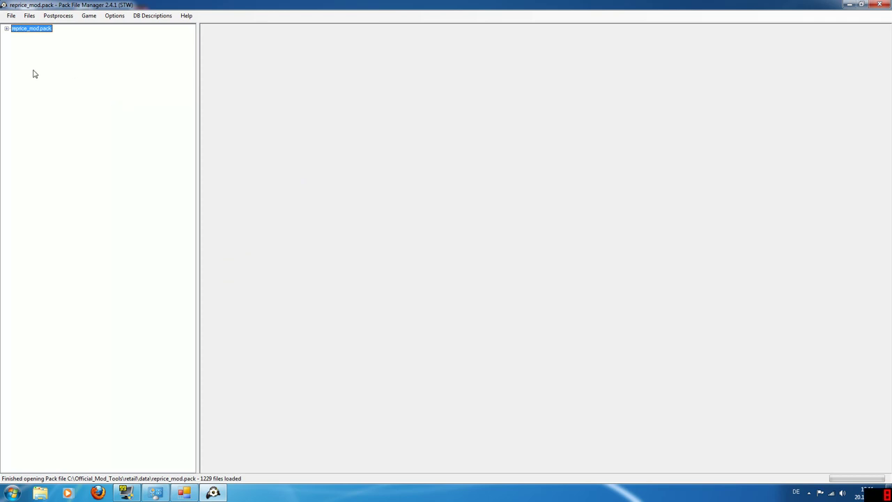
- Expand reprice_mod.pack down to db > building_levels_tables and open the building_levels table
click(7, 29)
click(15, 35)
click(15, 36)
click(16, 43)
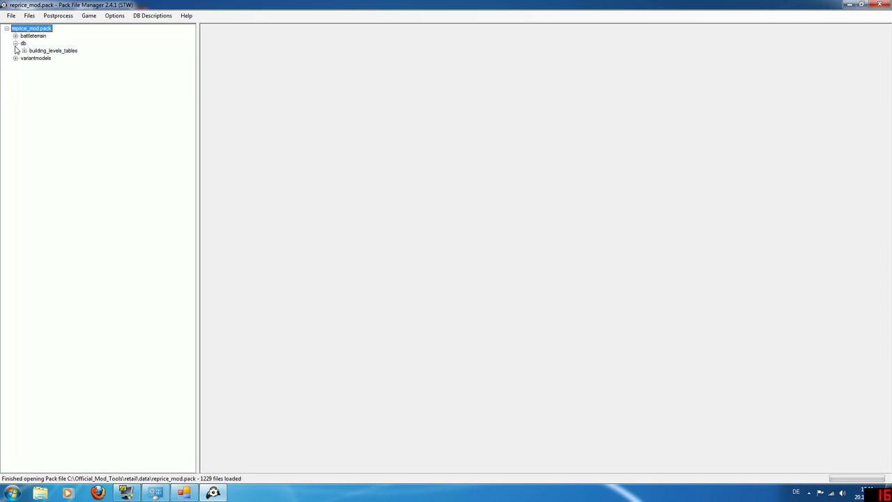
click(28, 51)
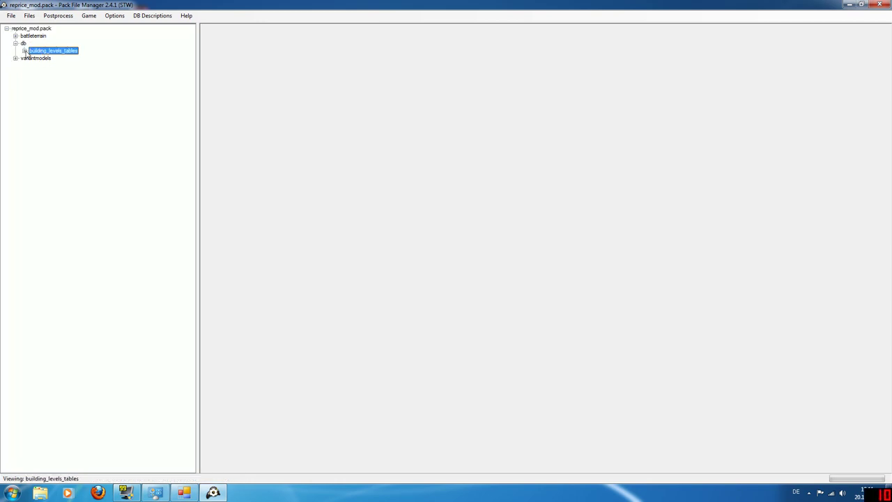
click(24, 51)
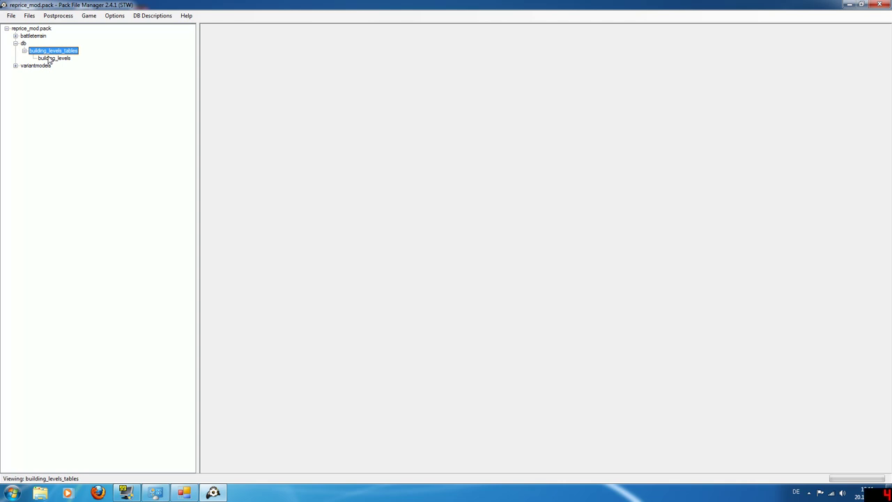
click(50, 59)
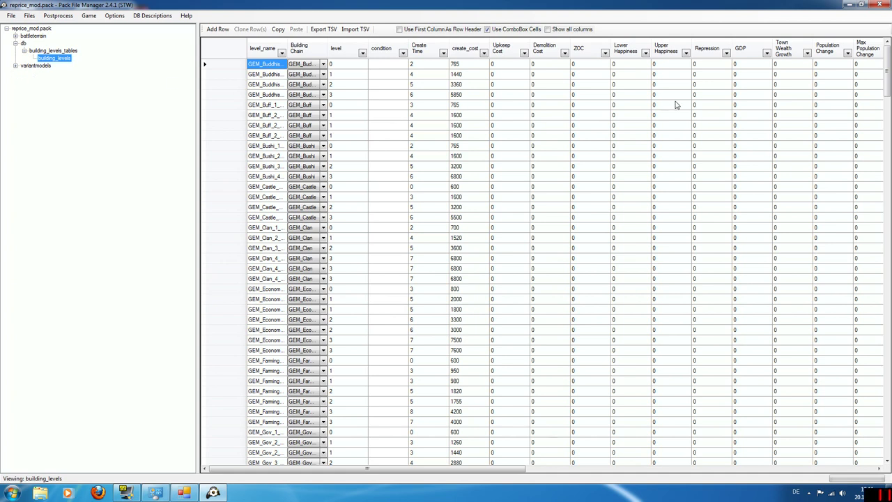
- Find the bos_castle entries in building_levels, widen the level_name column, and select the bos_castle_6_star_fort row
drag(890, 69, 890, 373)
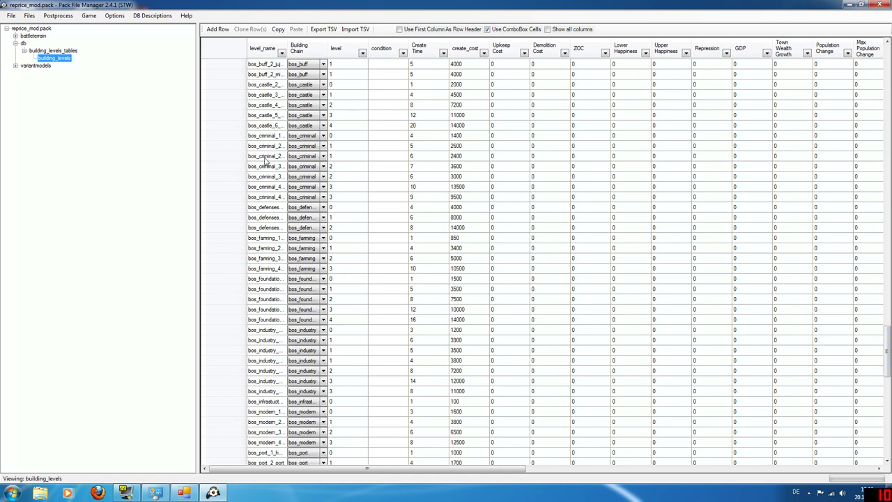
drag(285, 52, 347, 53)
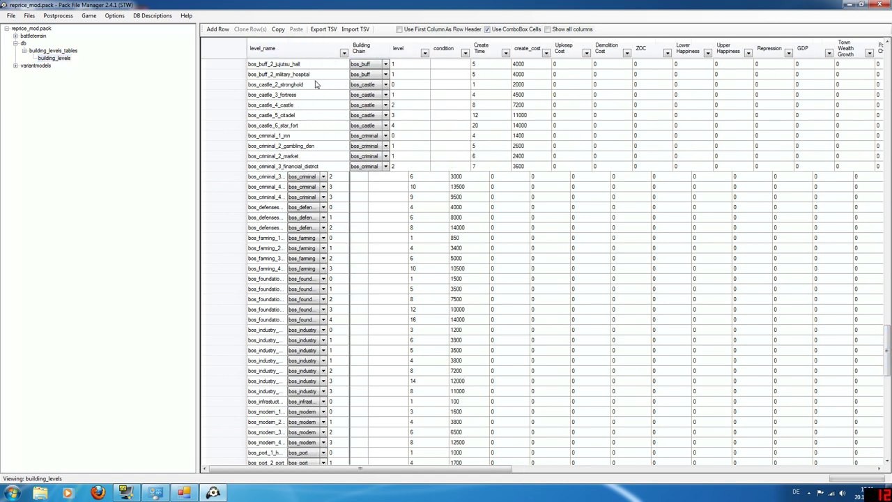
click(233, 129)
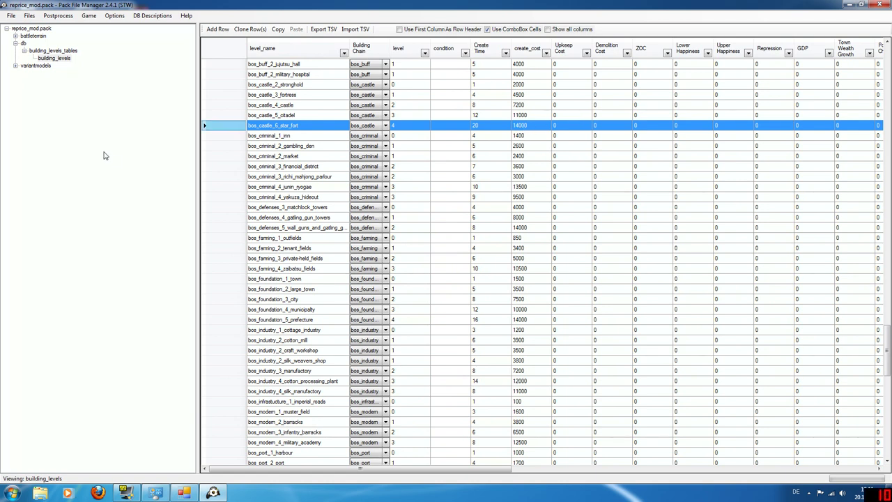
- Examine the pack's variantmodels units and battleterrain templates, view terrain_tile_types.xml, and close Pack File Manager
click(15, 66)
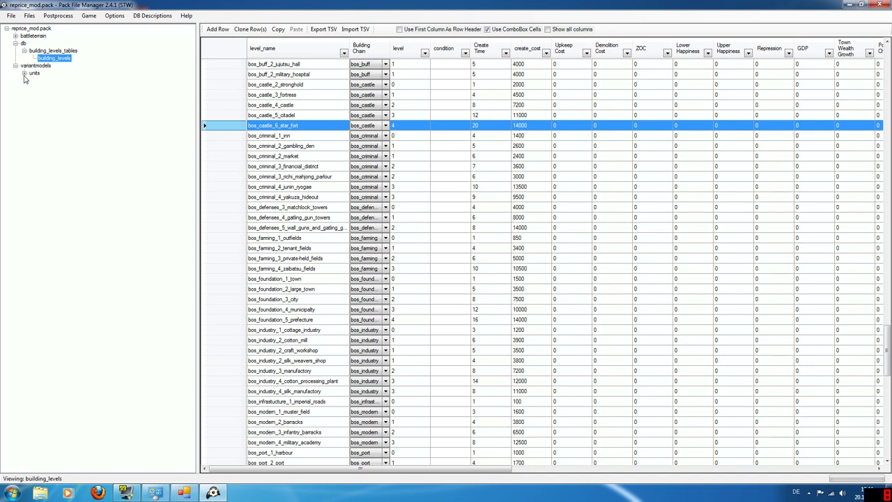
click(24, 73)
scroll(88, 129, up, 3)
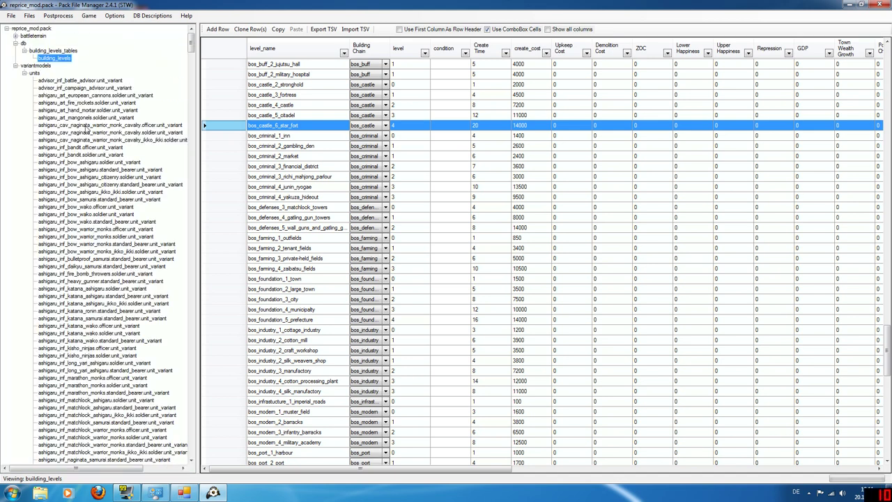
click(16, 36)
click(24, 43)
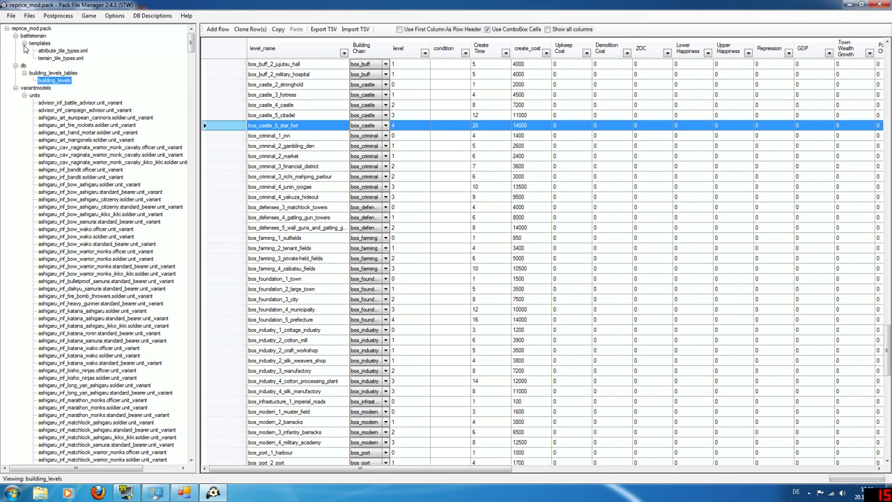
click(51, 53)
click(58, 59)
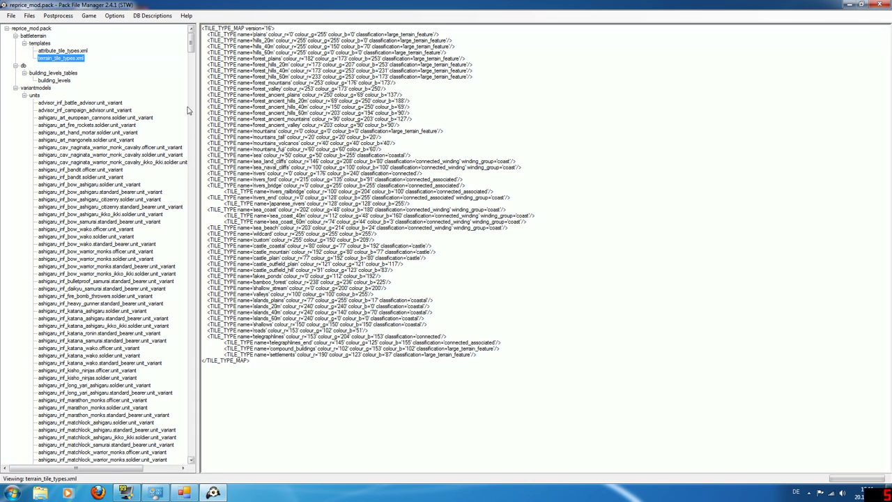
click(880, 5)
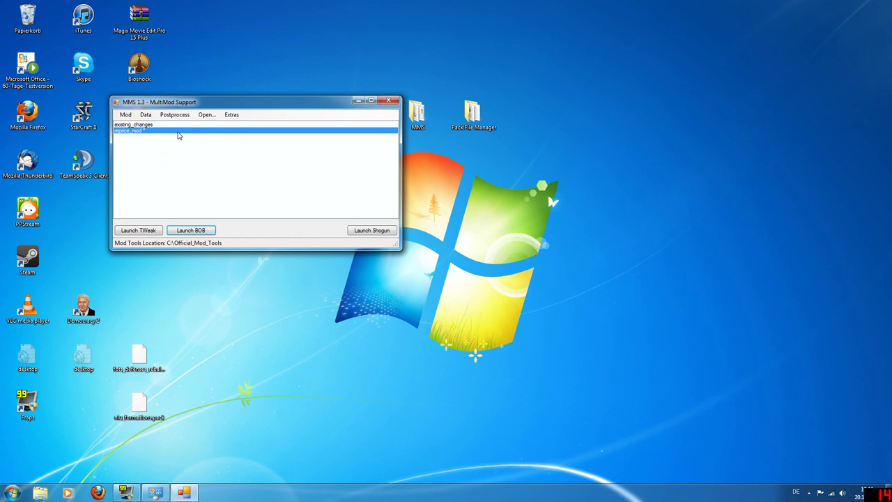
- Clean up reprice_mod's pack in MultiMod Support, approving deletion of the battleterrain and variantmodels directories
click(175, 115)
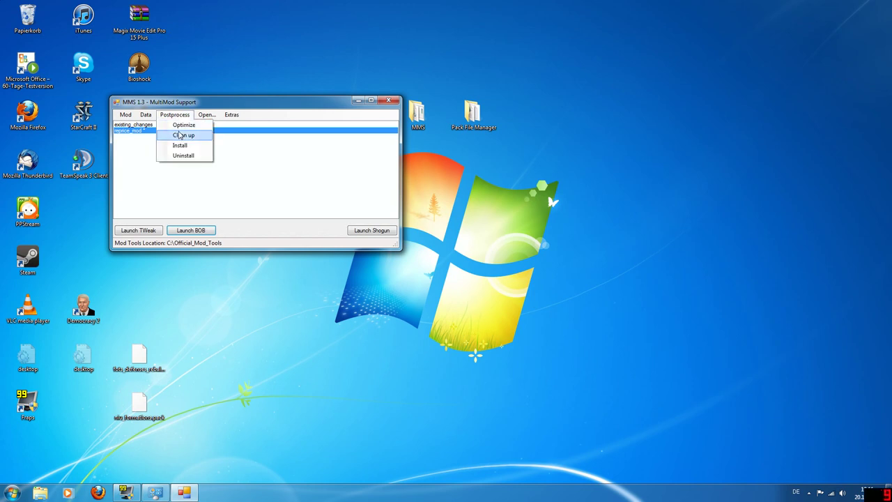
click(180, 135)
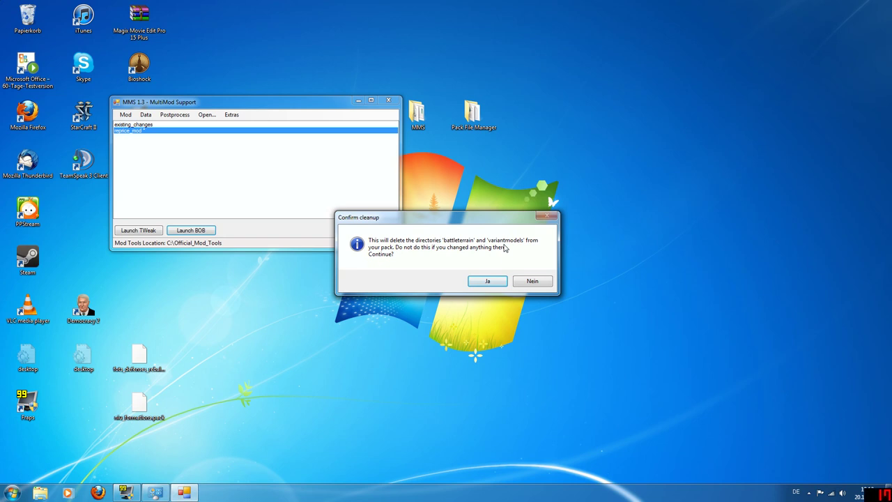
click(500, 283)
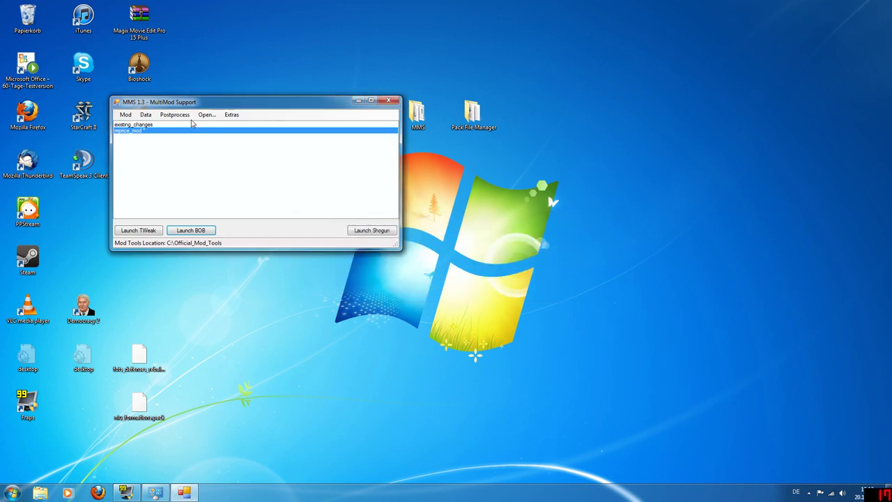
- Reopen the cleaned mod pack in PFM, inspect its building_levels table rows, and close Pack File Manager
click(182, 116)
click(213, 126)
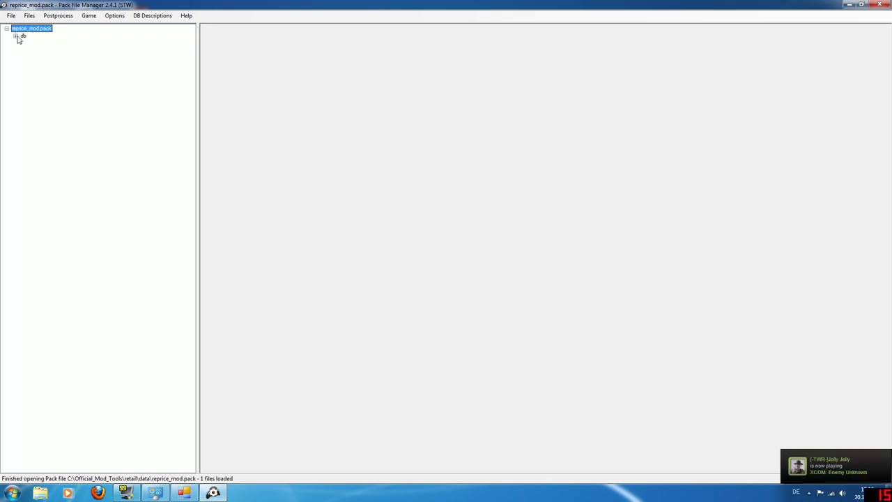
click(16, 36)
click(24, 44)
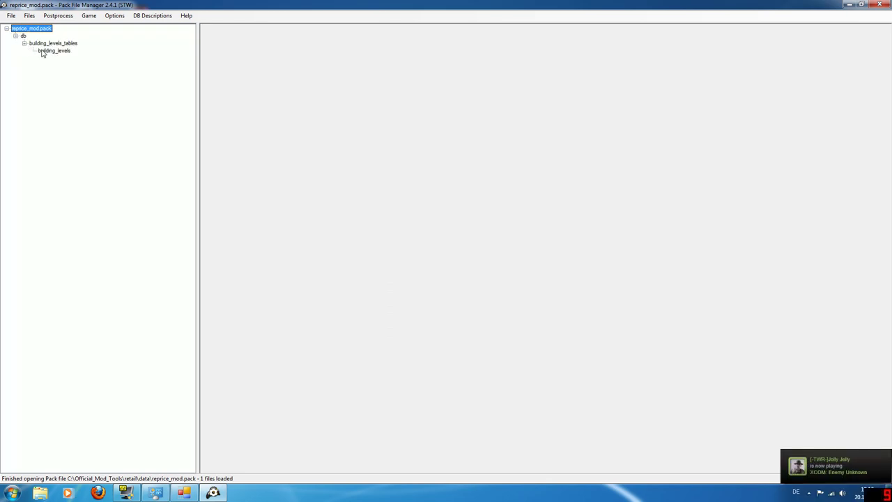
click(41, 52)
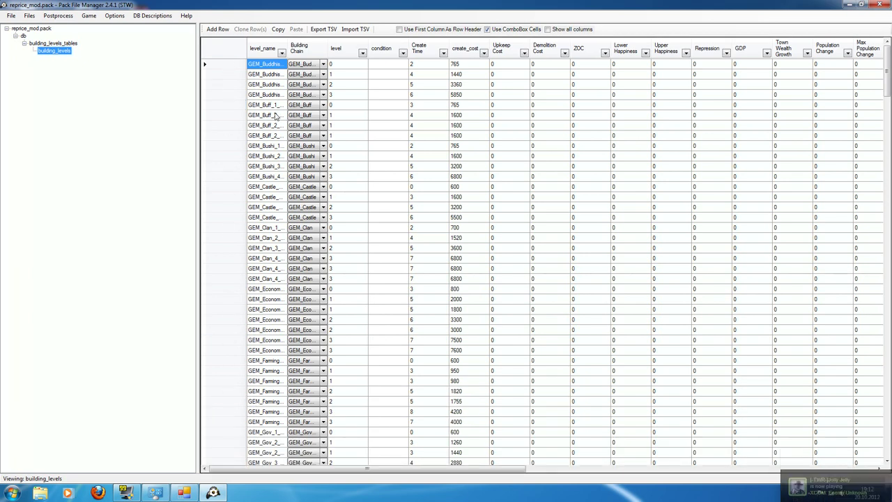
drag(233, 65, 237, 202)
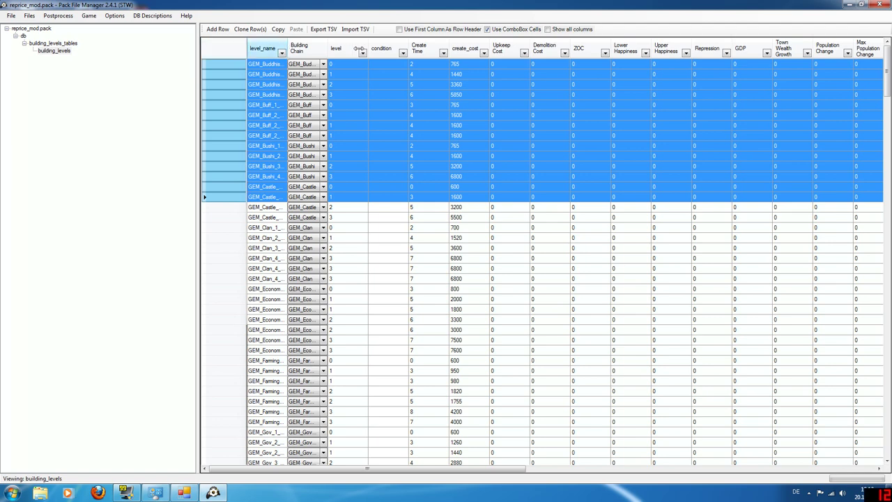
drag(247, 66, 363, 70)
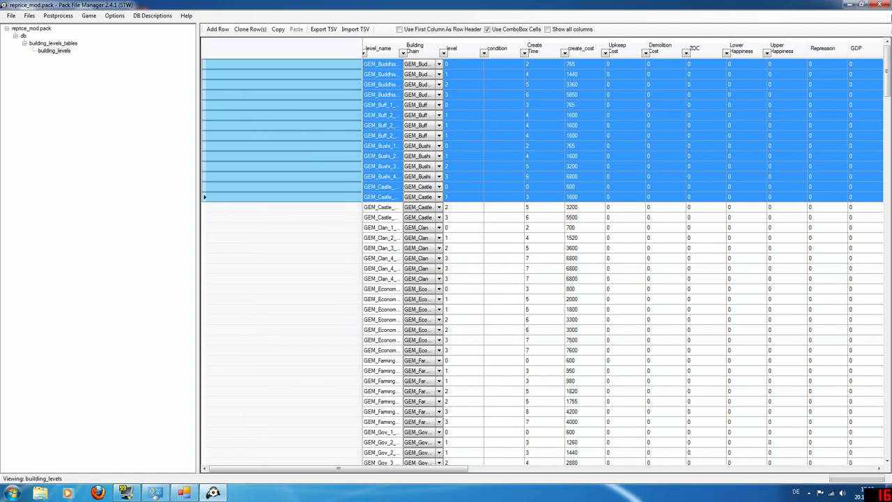
click(883, 4)
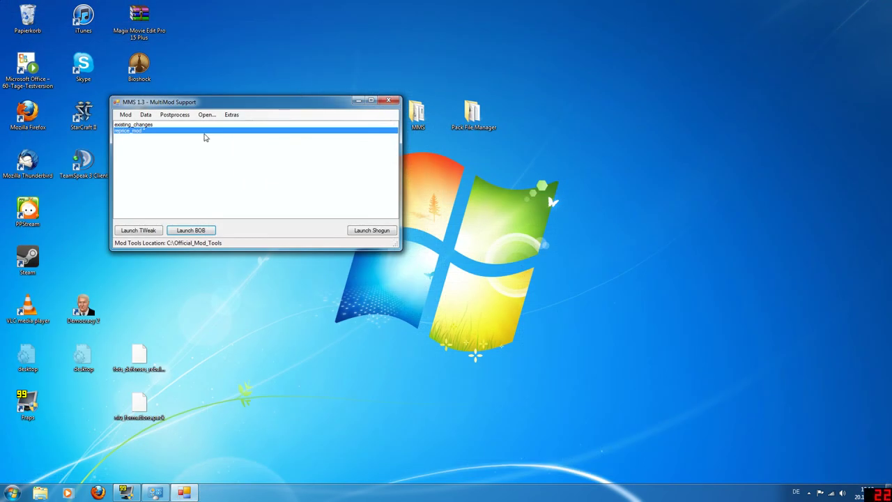
- Optimize reprice_mod's pack in MultiMod Support using m_ as the rename prefix
click(166, 116)
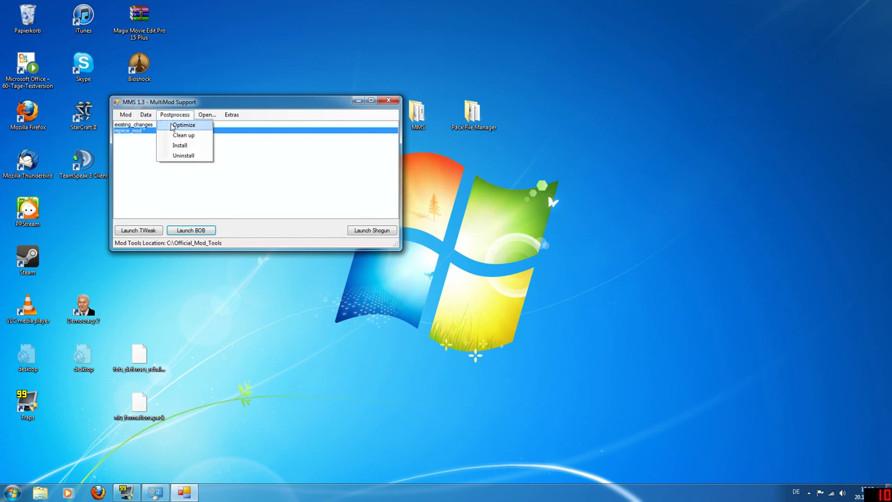
click(172, 126)
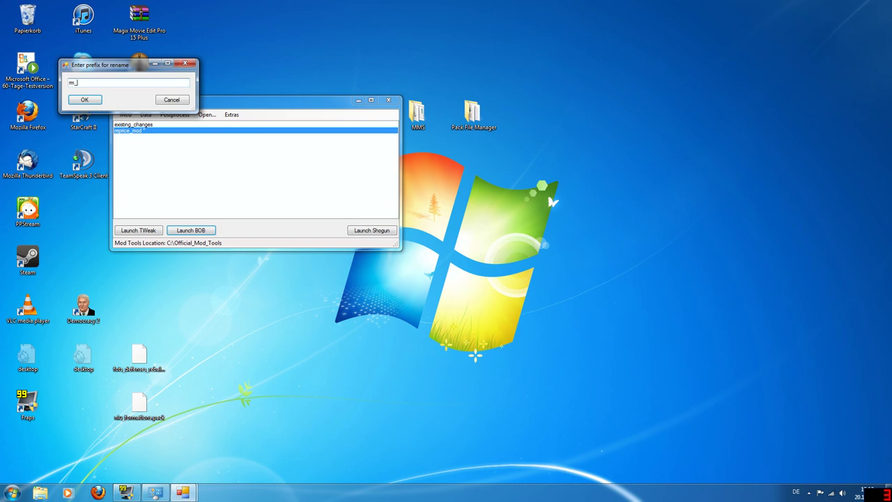
key(Return)
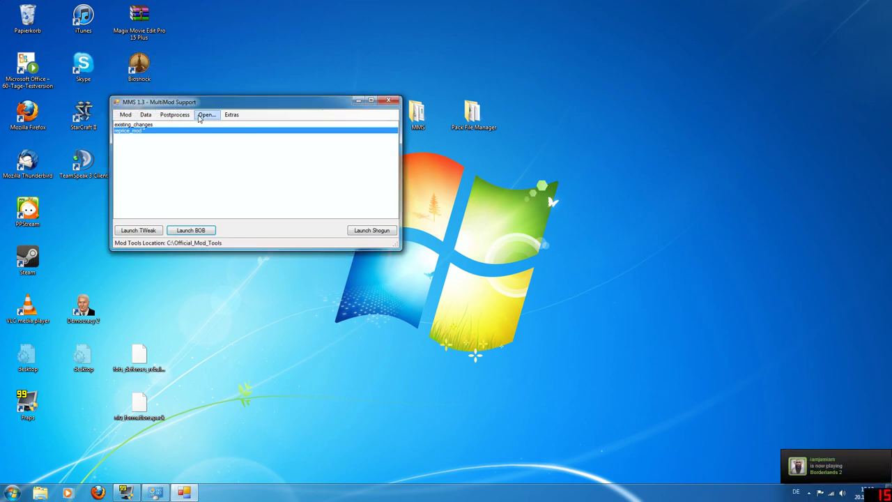
- Open the optimized mod pack in PFM, inspect the rm_building_levels row's full level_name and create_cost, and close Pack File Manager
click(199, 116)
click(204, 124)
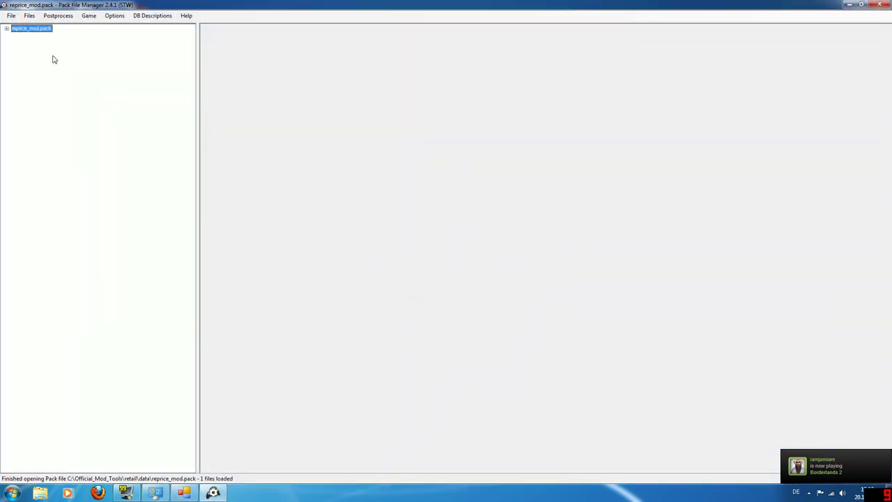
click(6, 28)
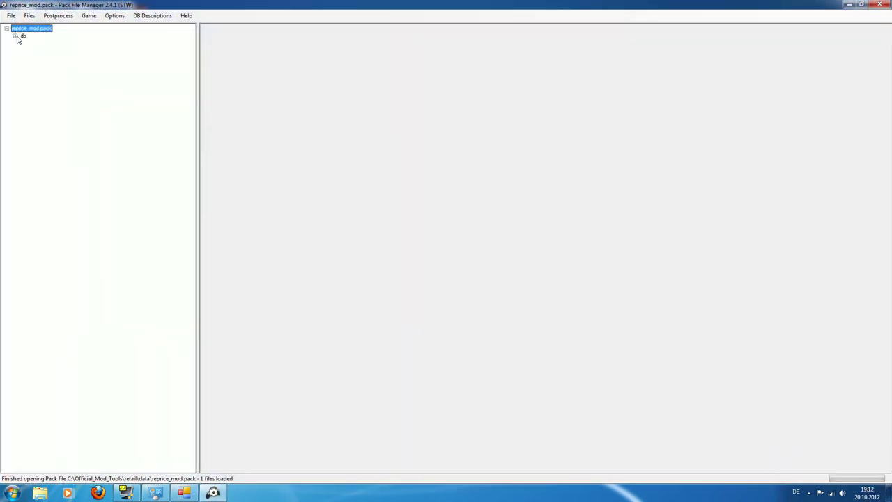
click(15, 35)
click(24, 44)
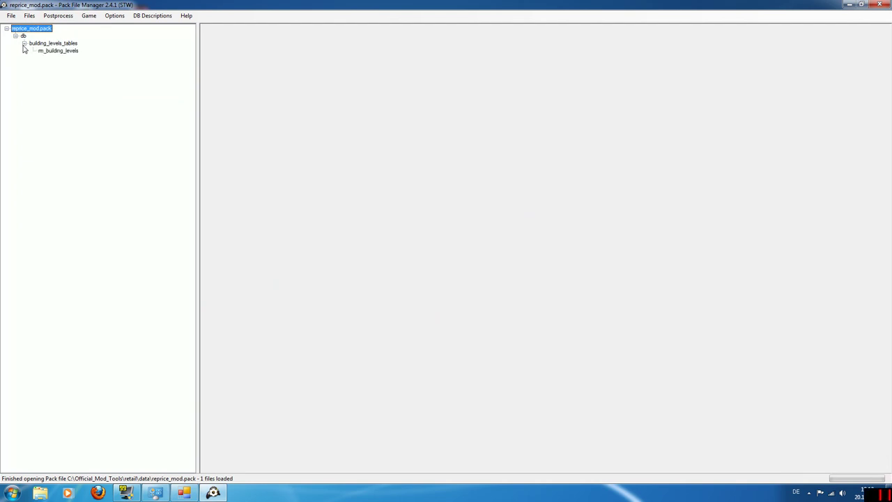
click(58, 52)
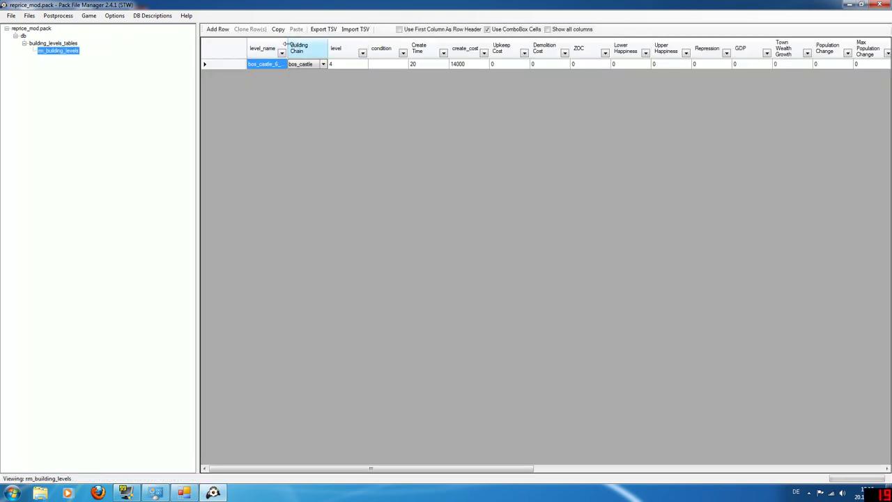
drag(286, 48, 326, 46)
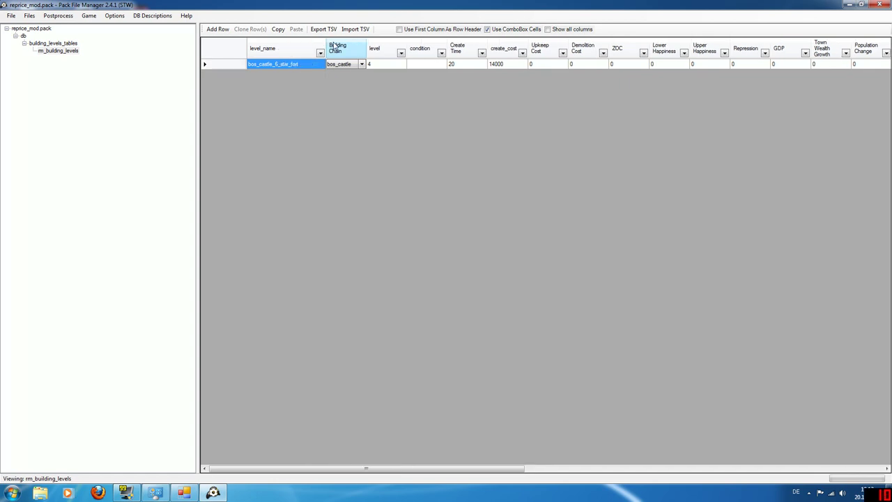
click(505, 64)
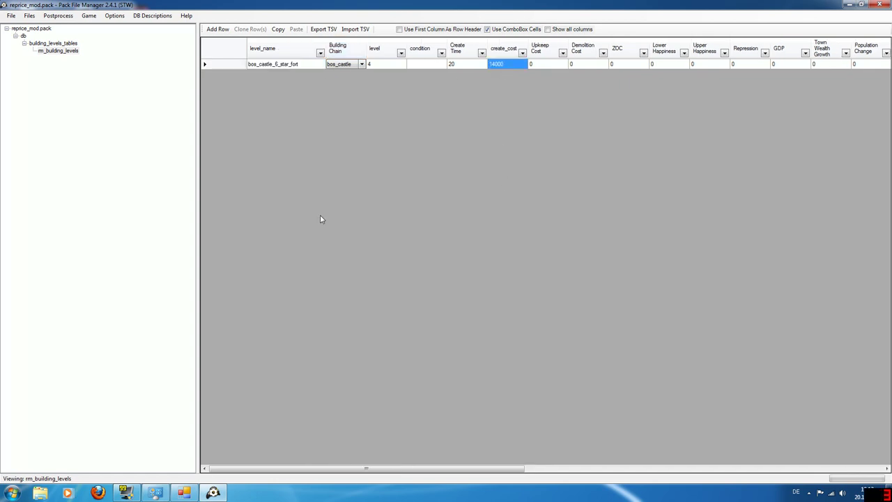
key(alt+F4)
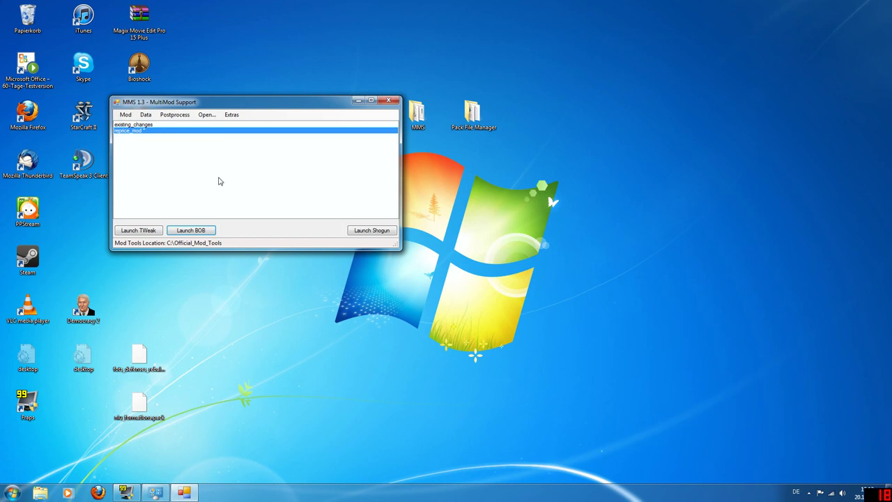
- Install reprice_mod into Shogun 2 from MultiMod Support
click(179, 115)
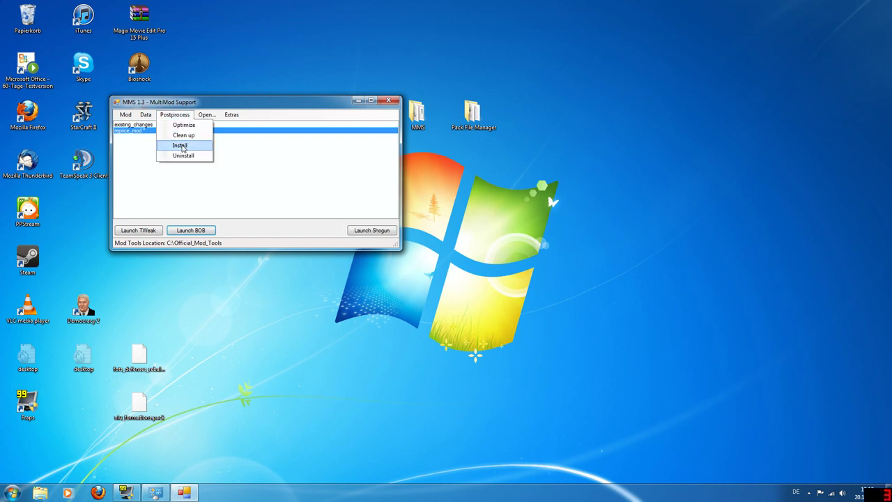
click(180, 145)
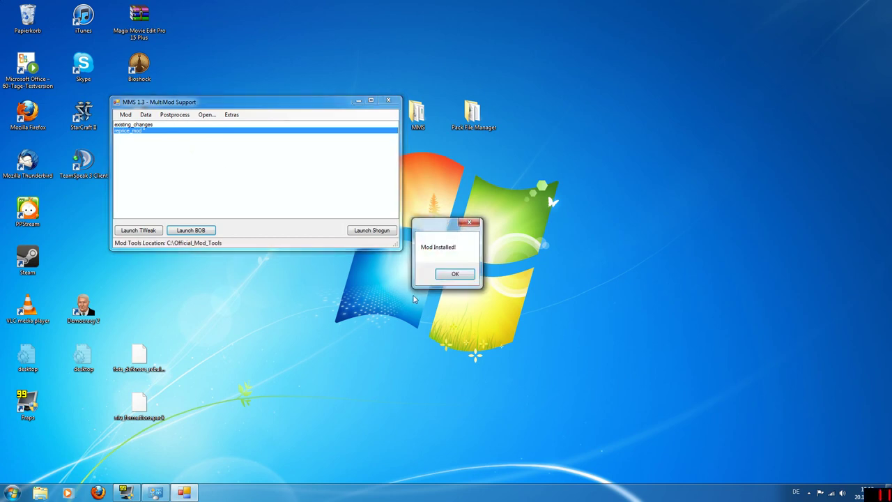
click(450, 276)
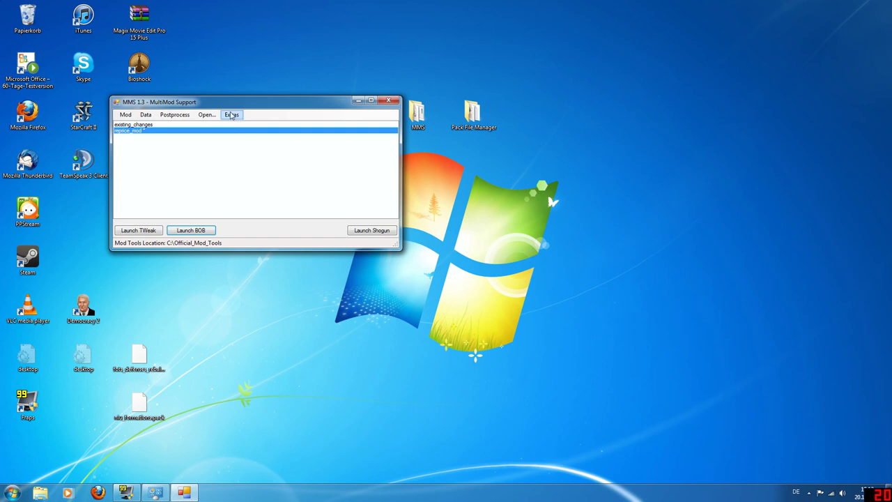
- Open the Shogun data directory, locate the installed reprice_mod.pack, and close the folder window
click(207, 116)
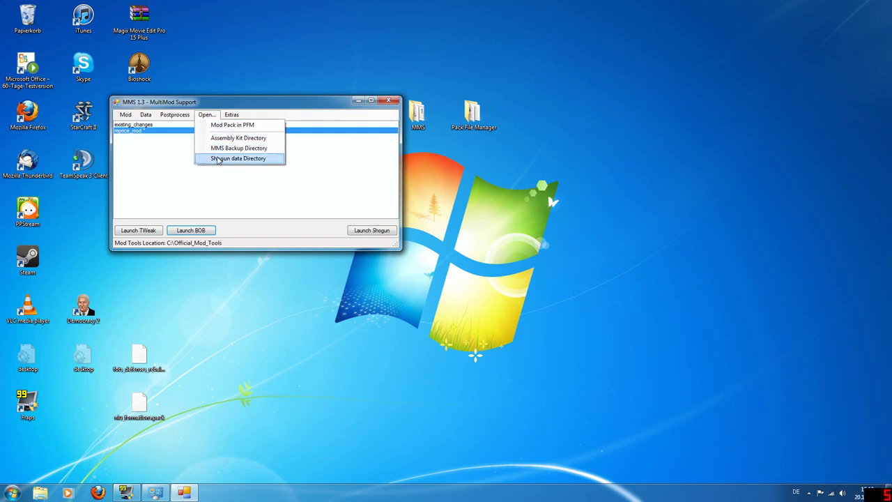
click(217, 159)
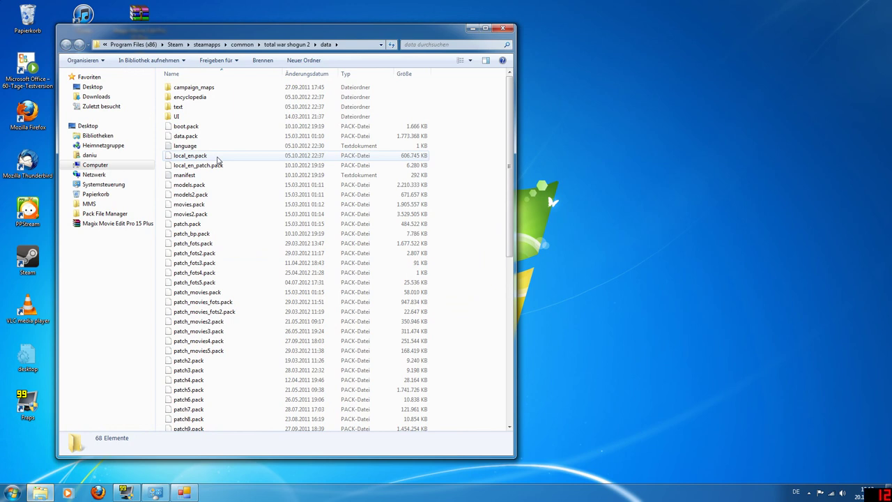
click(211, 314)
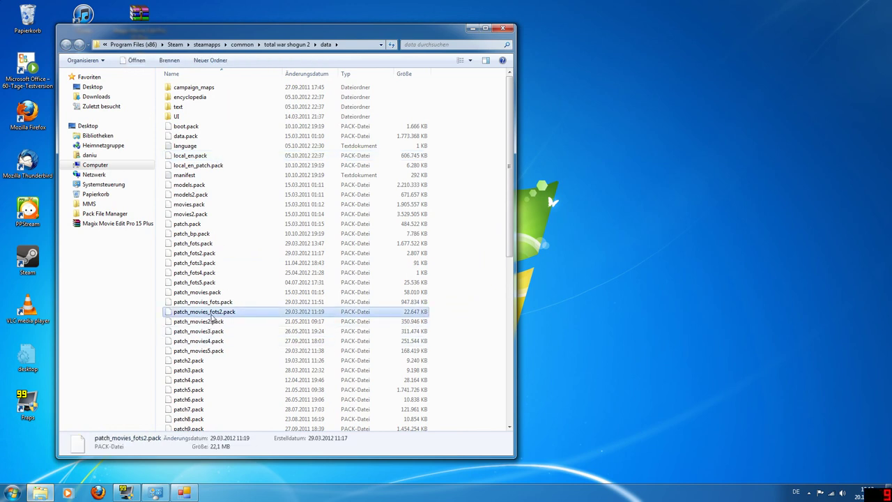
scroll(213, 317, down, 11)
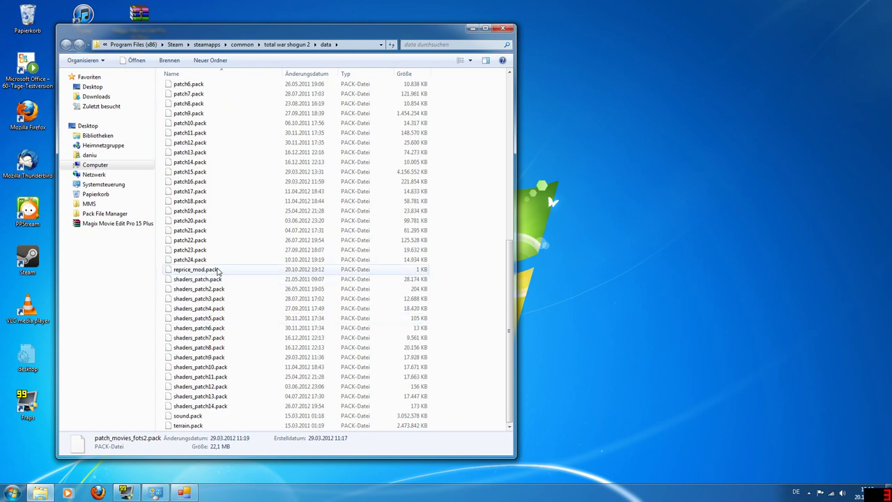
click(218, 271)
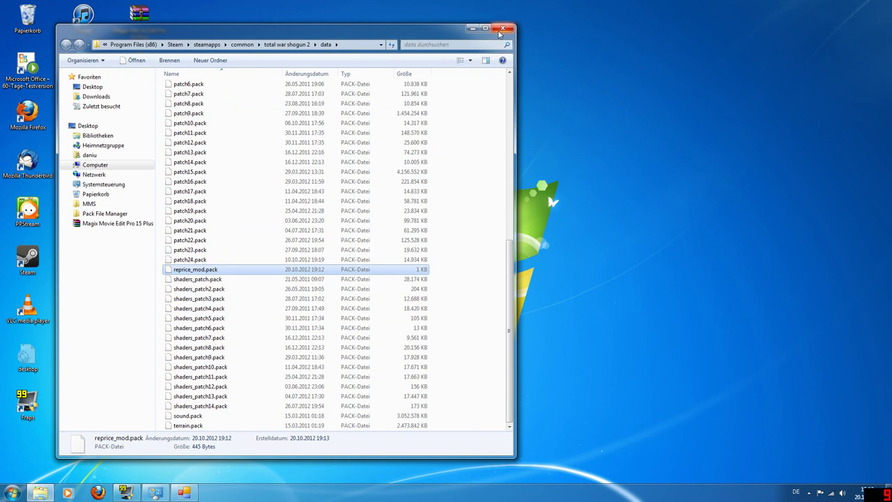
click(499, 33)
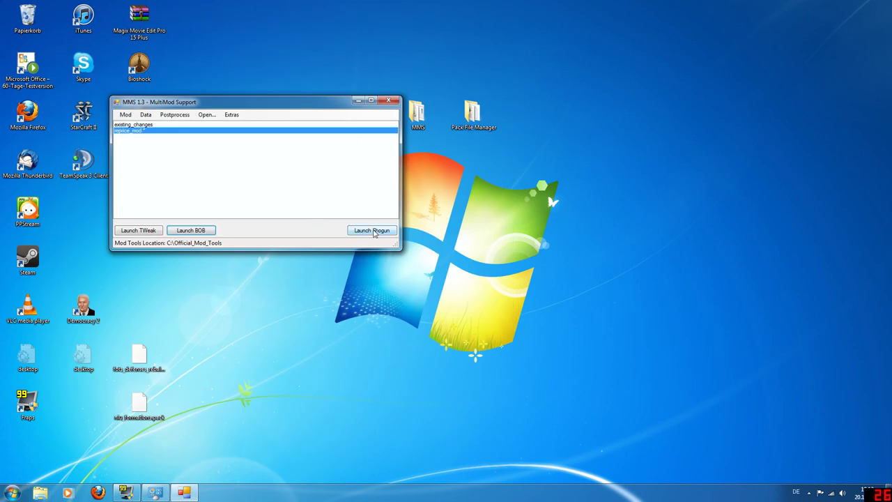
- Launch the Shogun 2 Mod Manager from MultiMod Support, try enabling and disabling reprice_mod.pack, and dismiss the manager
click(373, 231)
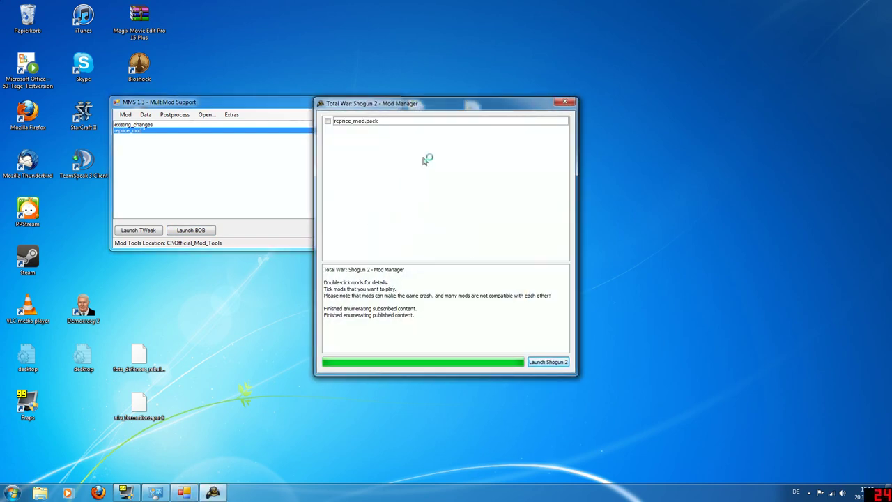
click(357, 123)
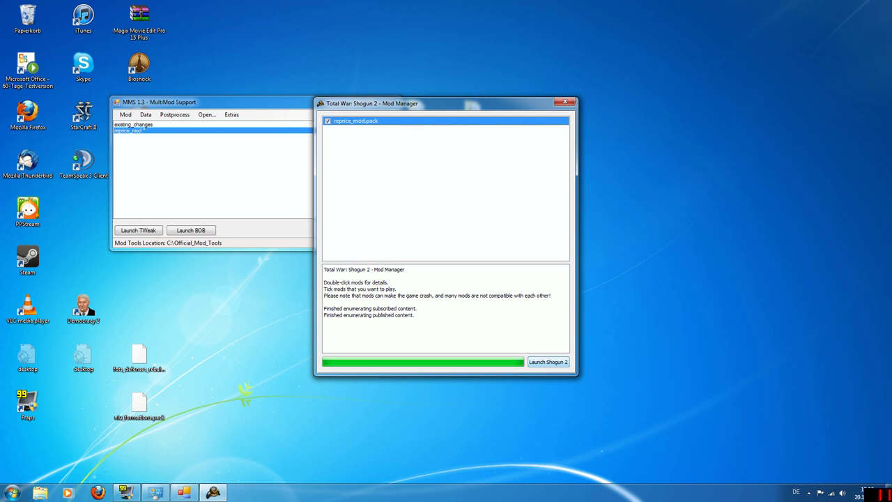
click(327, 122)
click(571, 104)
- View reprice_mod.pack's details and Steam Workshop options in the Mod Manager, and close both windows without publishing
double_click(380, 122)
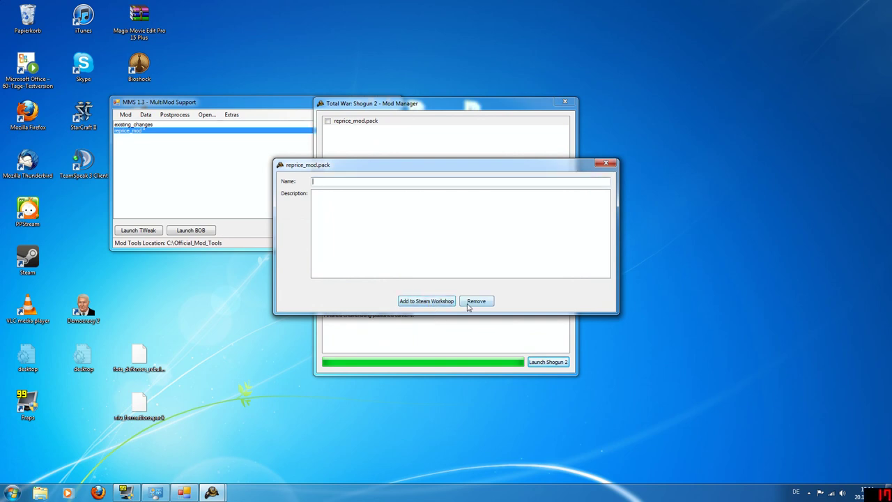
click(606, 163)
click(567, 103)
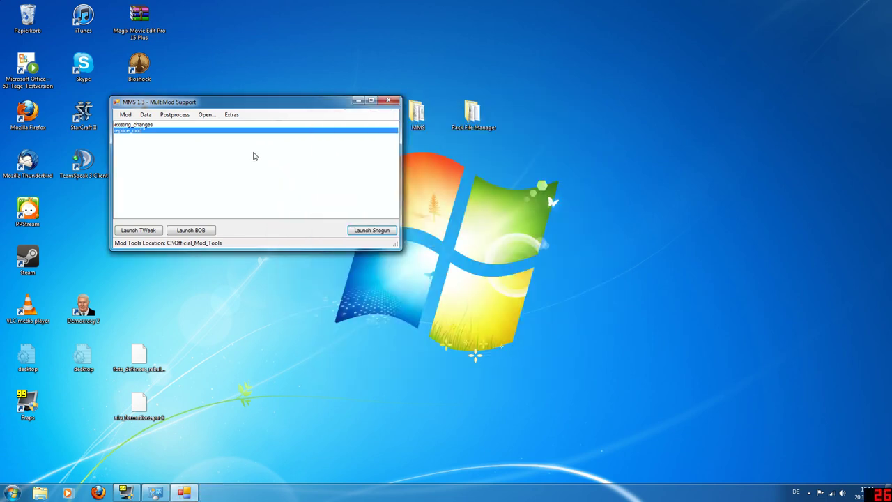